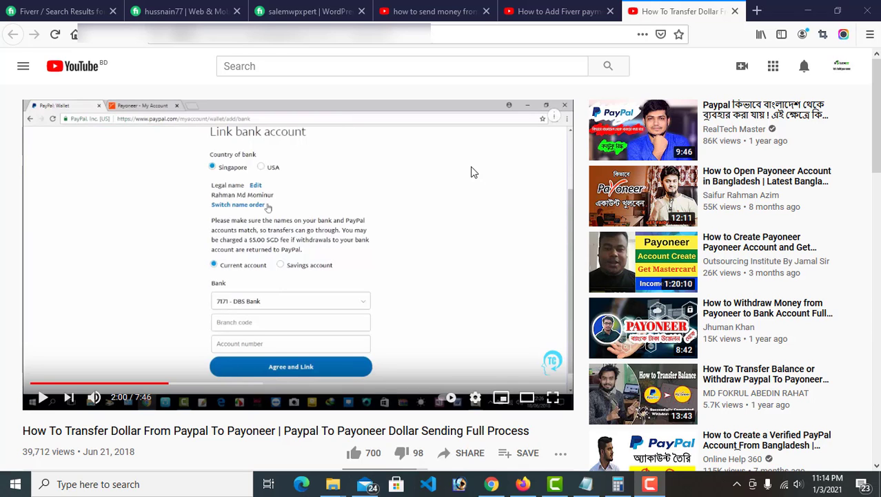
Switch to Chrome and close the developer tools on the Fiverr buyer requests page.
click(401, 12)
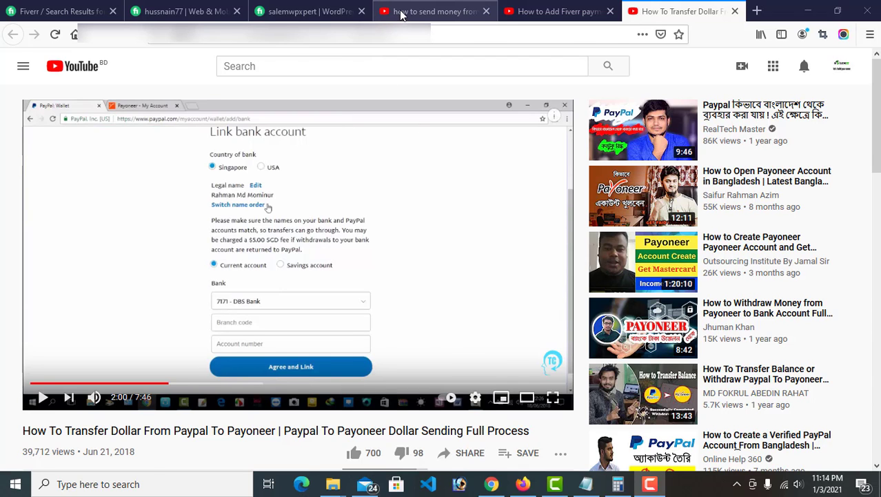
click(347, 8)
click(190, 11)
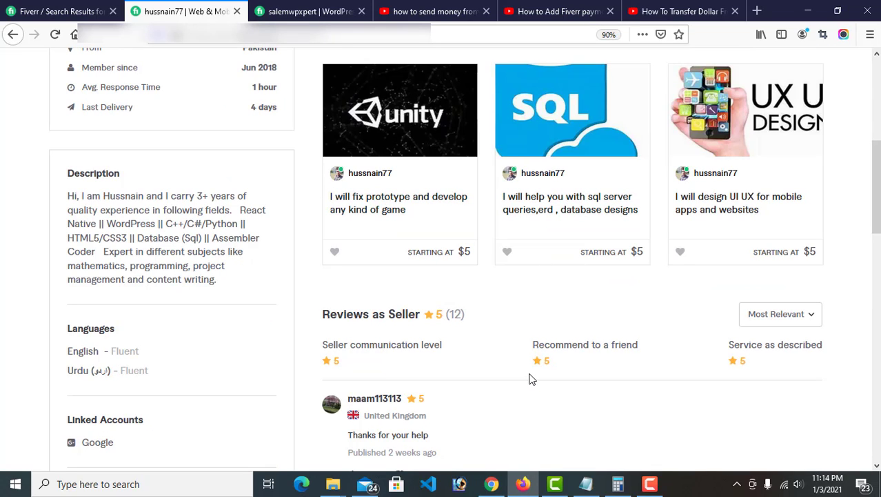
click(491, 484)
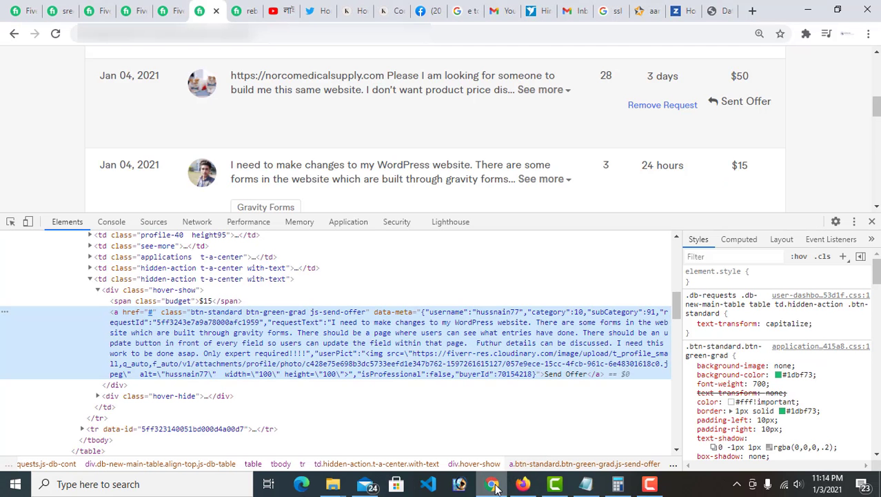
click(871, 222)
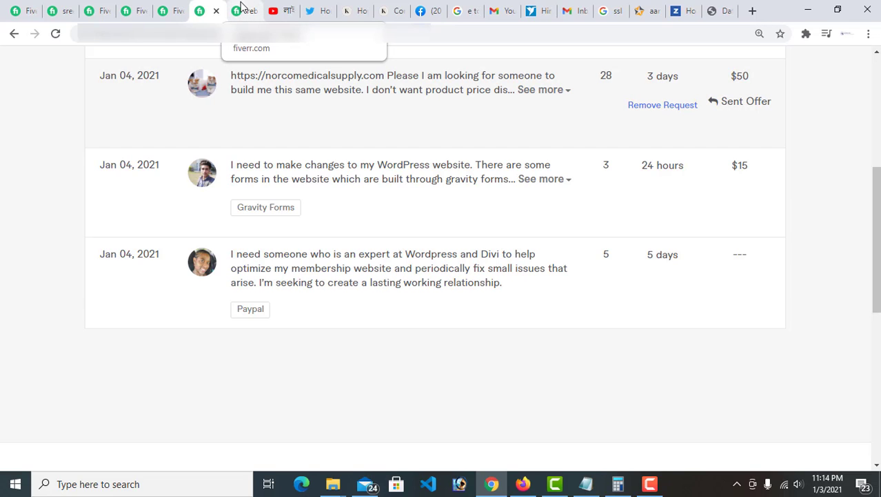
Open the second conversation in the Fiverr inbox and load that buyer's profile in a new tab.
click(173, 10)
click(89, 10)
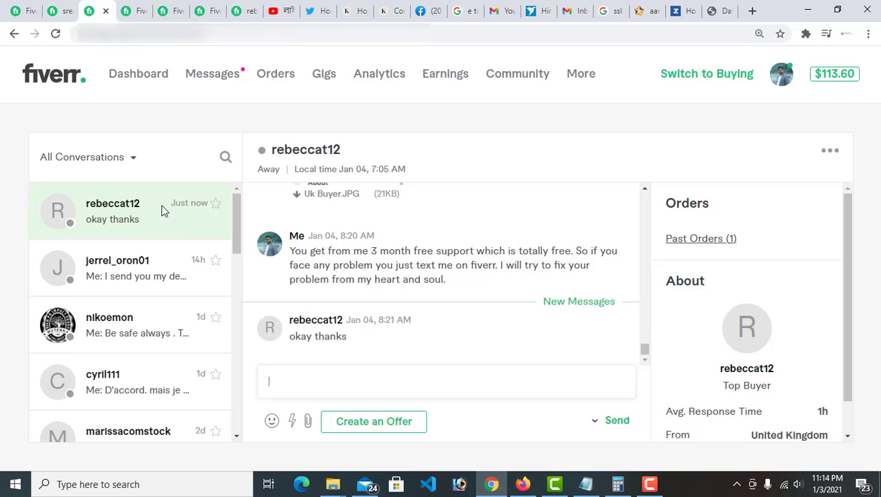
click(119, 266)
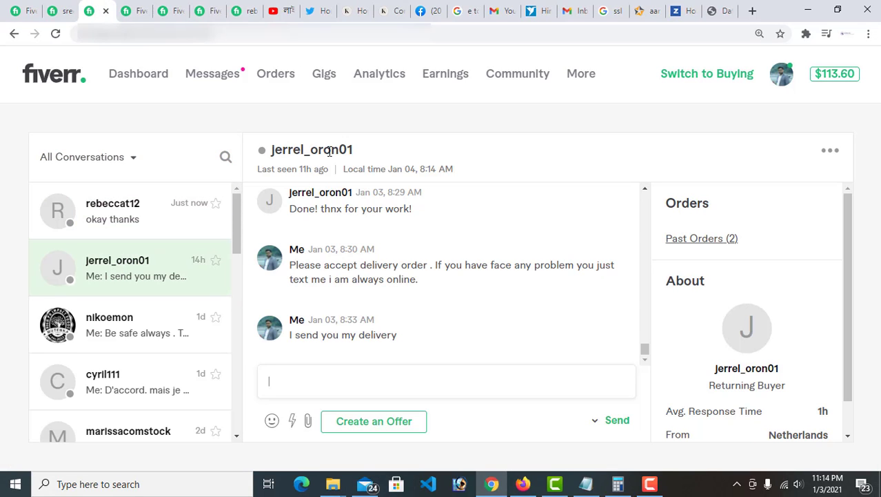
middle_click(321, 194)
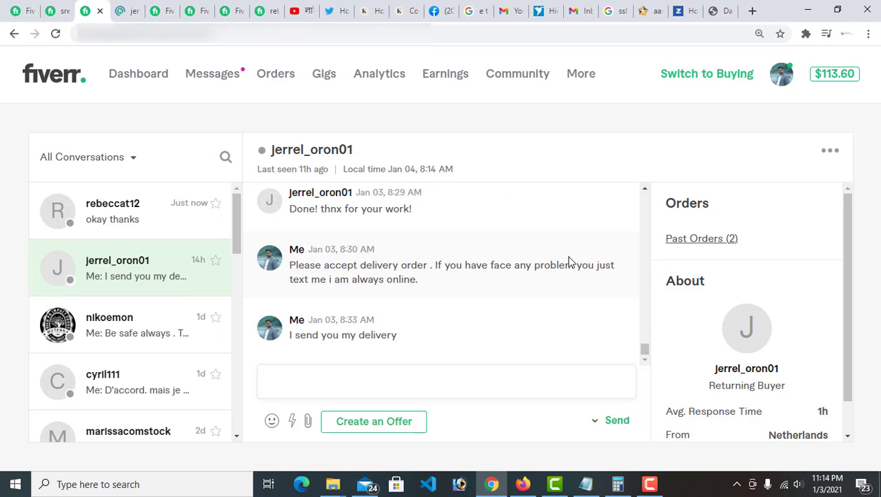
Look through the buyer's Fiverr profile and reviews, and return to the inbox conversation.
click(124, 11)
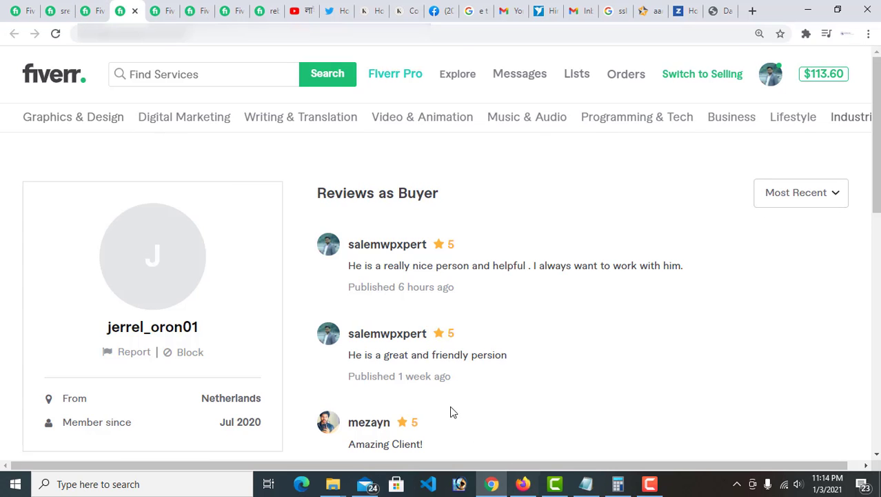
scroll(452, 412, down, 10)
scroll(427, 358, up, 15)
click(89, 6)
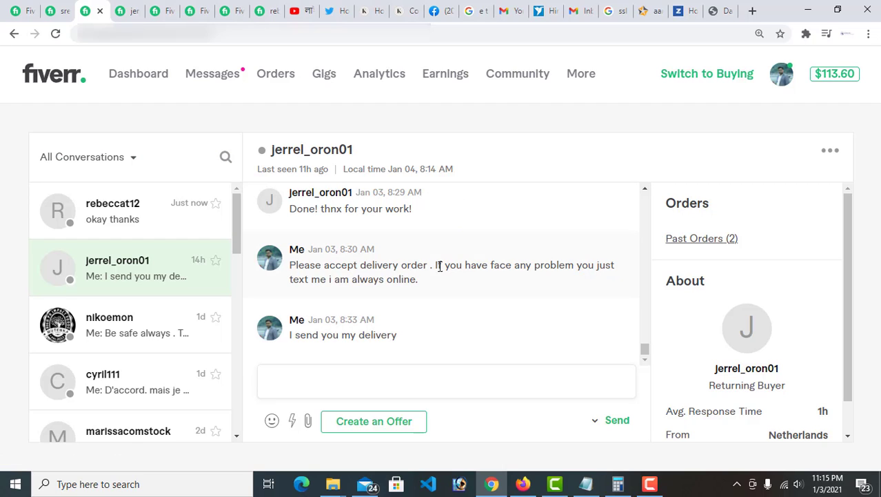
Switch to the second Gmail account's inbox and open the client's "an other question" email thread.
click(511, 10)
click(580, 10)
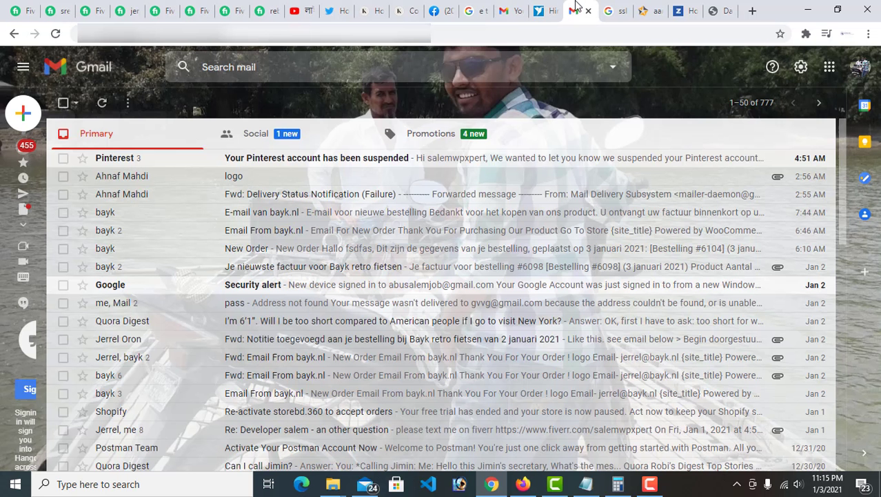
scroll(109, 275, down, 3)
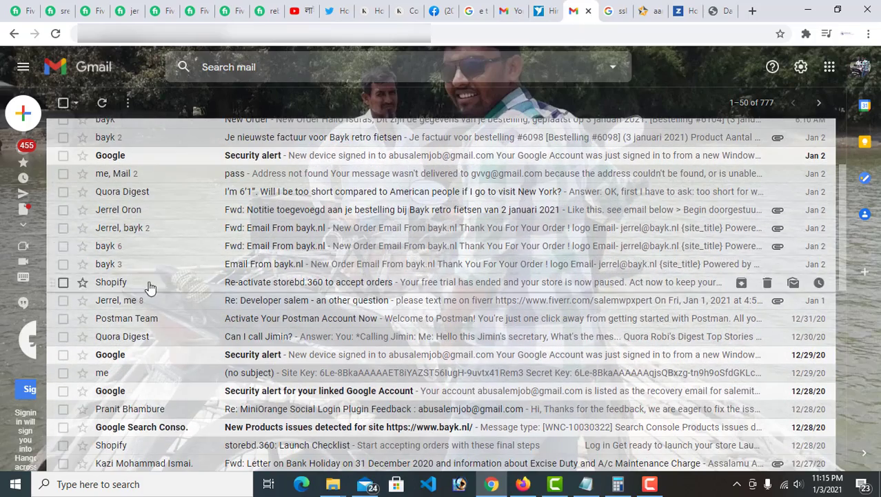
scroll(118, 281, down, 1)
click(231, 240)
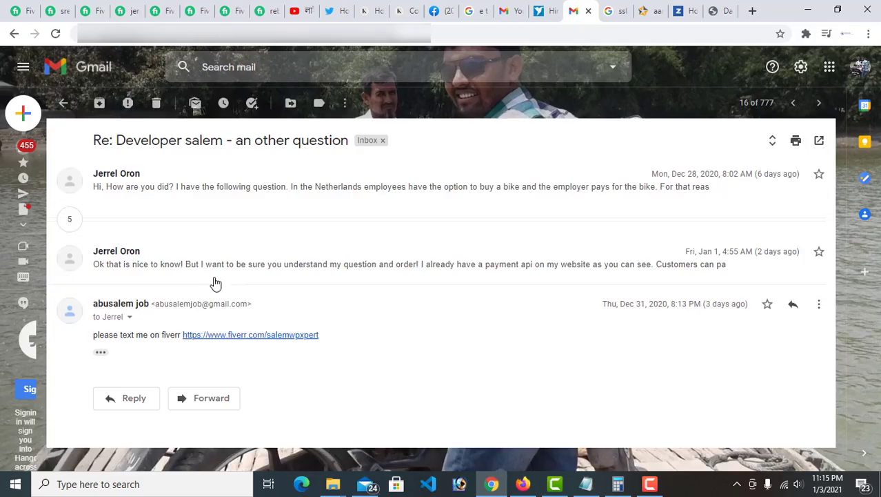
Expand the first message of the email thread and read through the quoted correspondence with the client.
click(126, 206)
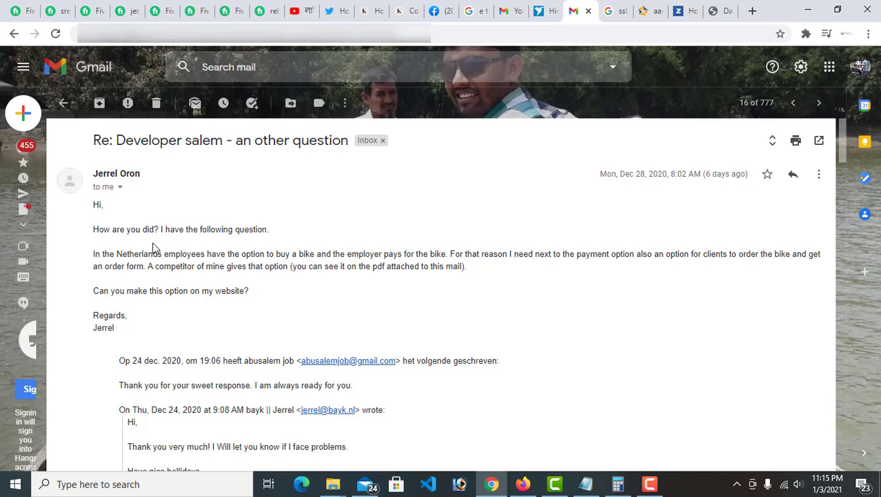
scroll(154, 245, down, 5)
scroll(154, 246, down, 3)
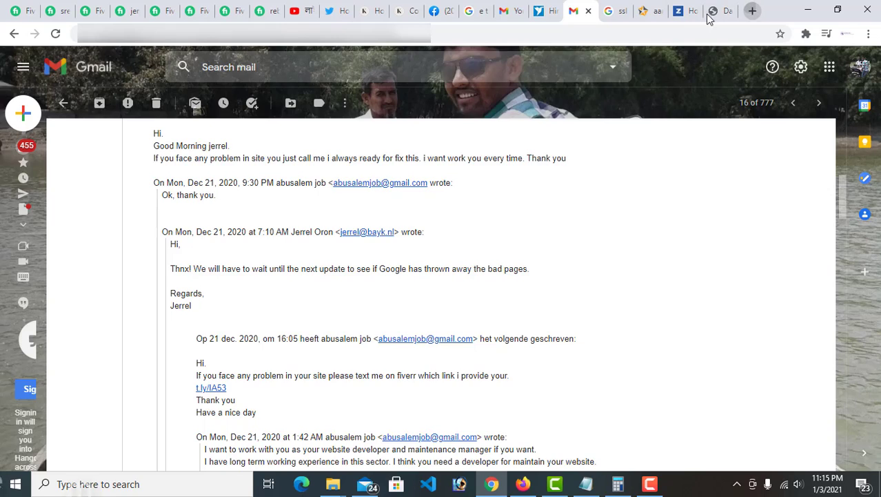
Open the bayk.nl website in a new browser tab.
key(ctrl+t)
click(521, 30)
text(ba)
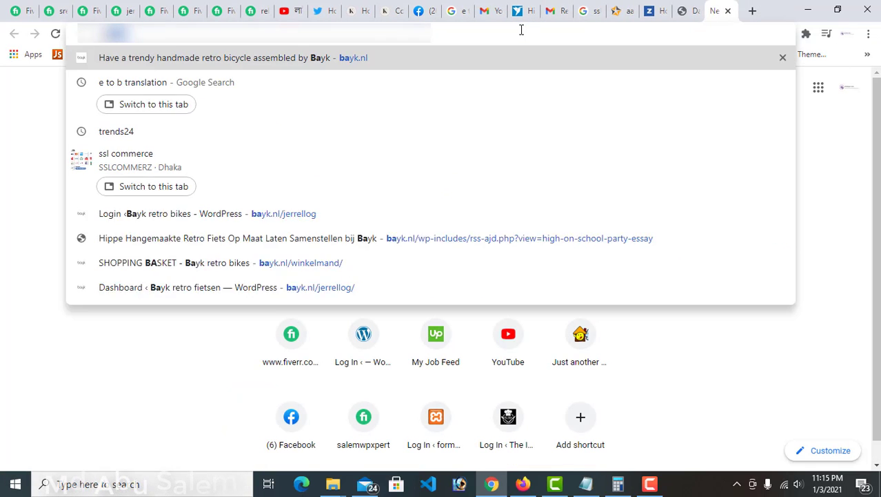
key(Return)
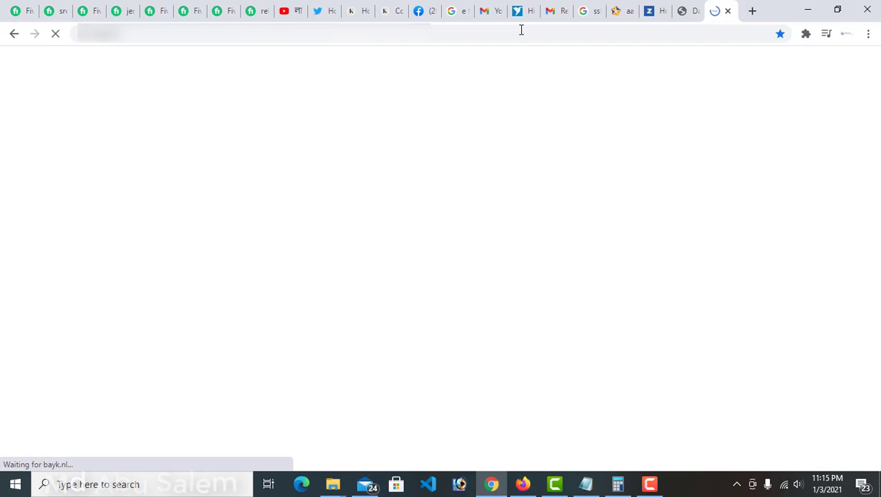
Dismiss the translation popup and look over the bike models on the Bayk homepage.
scroll(361, 181, down, 7)
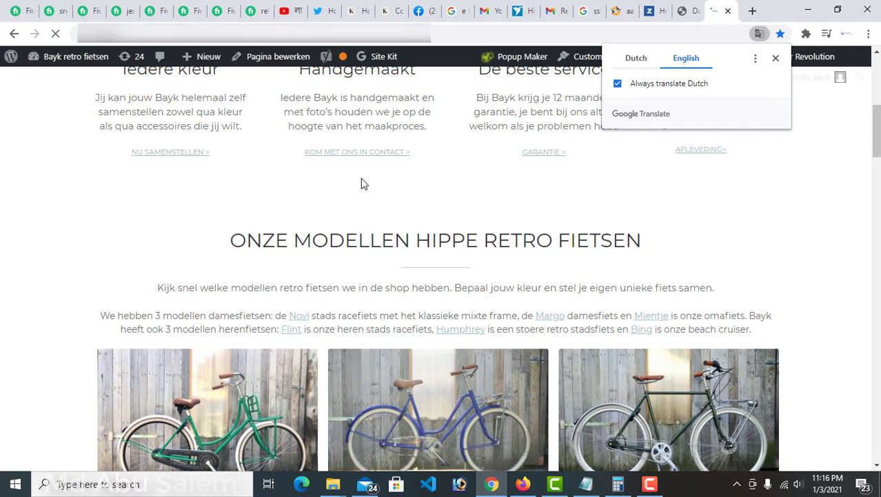
click(774, 59)
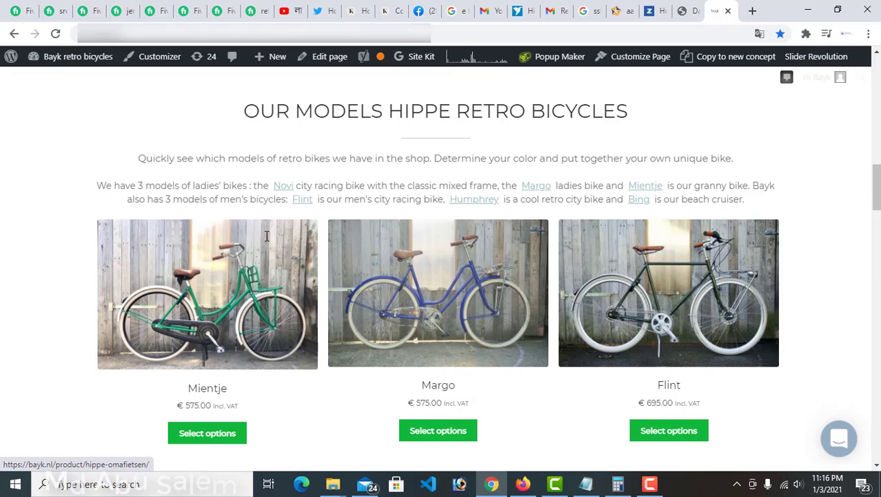
scroll(269, 238, down, 2)
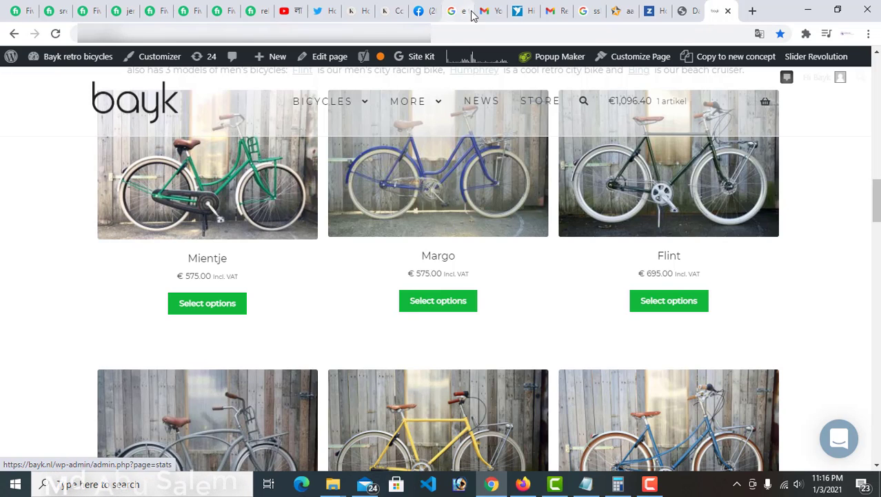
scroll(431, 241, down, 2)
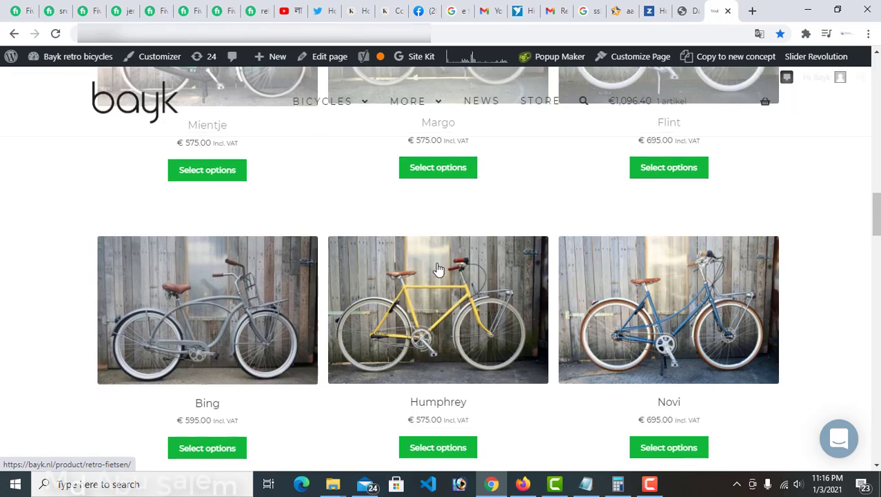
scroll(436, 269, down, 3)
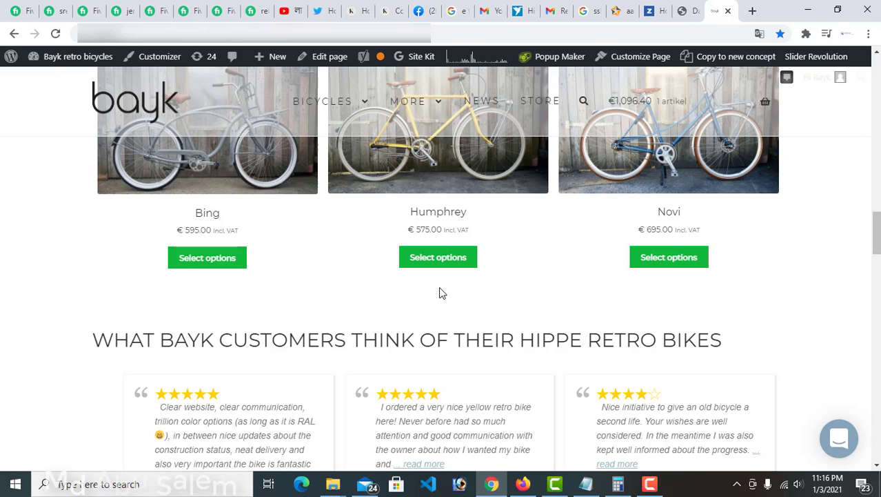
scroll(442, 293, up, 3)
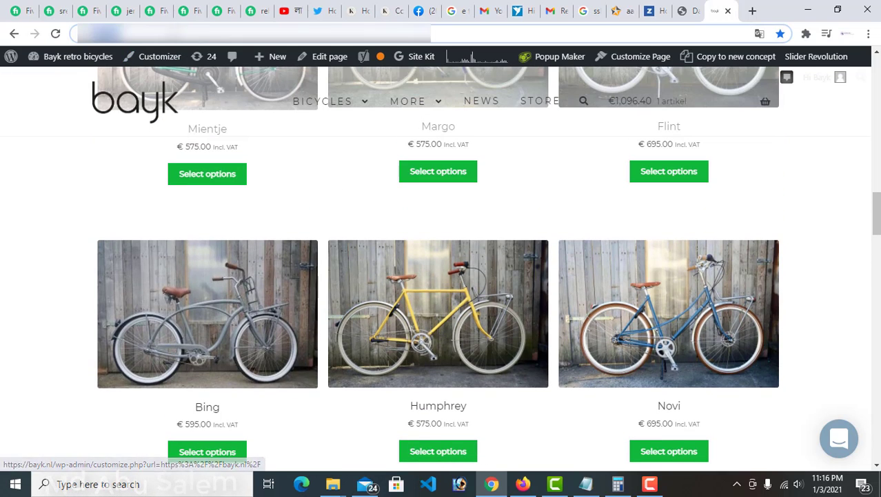
Load the address bayk.nl/faadsasfd, dismiss the translation popup, and look over the page that opens.
mouse_move(258, 52)
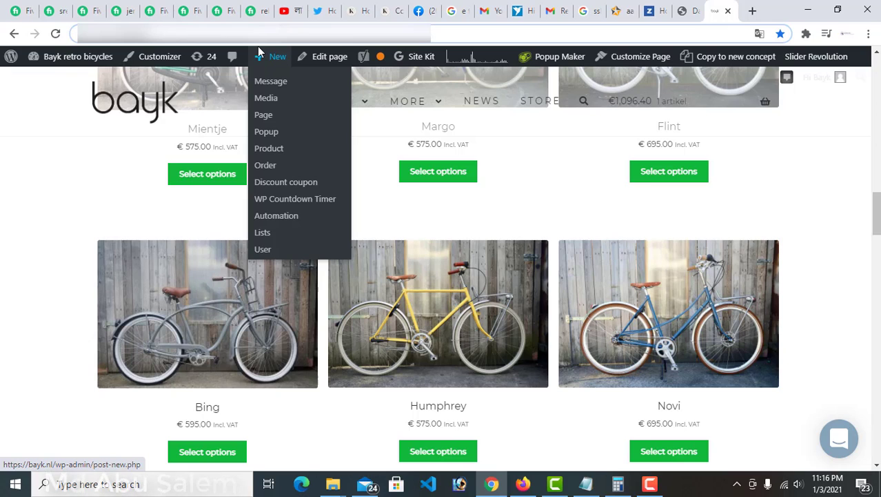
key(ctrl+l)
text(faadsasfd)
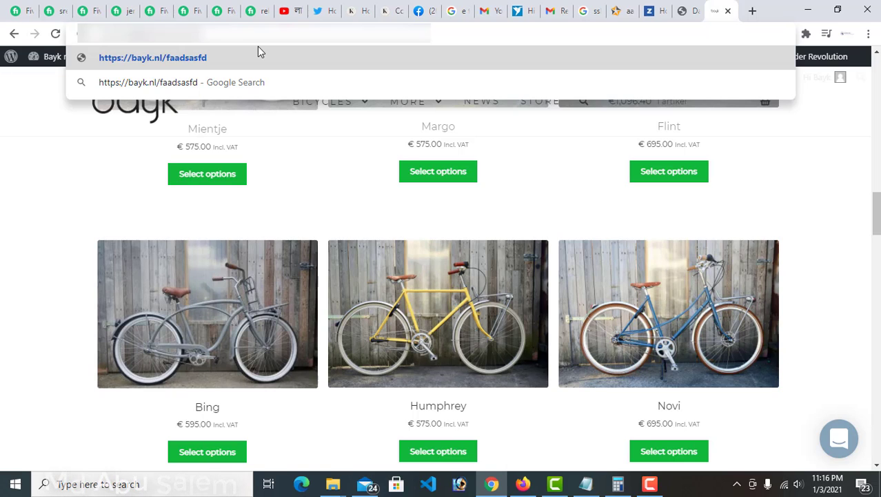
key(Return)
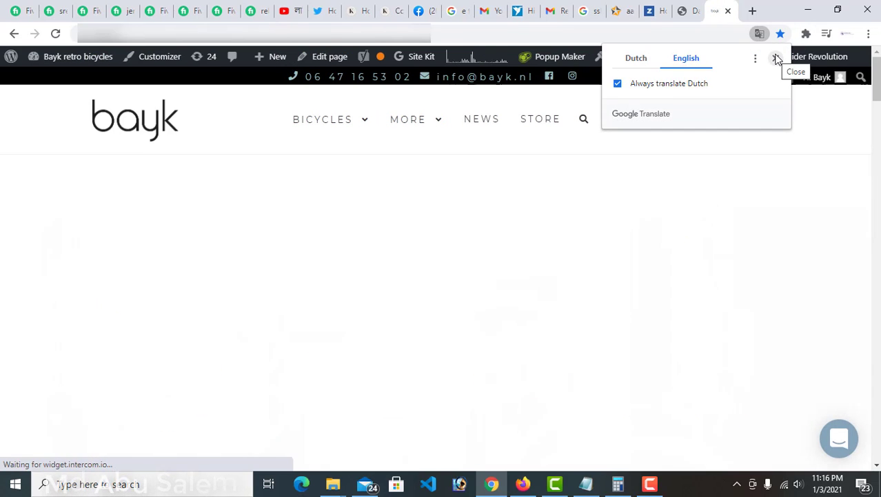
click(777, 60)
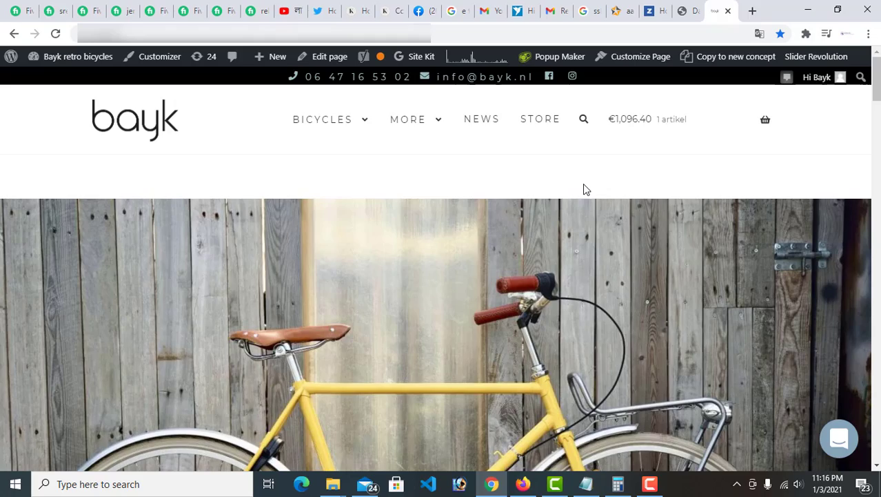
scroll(541, 243, down, 15)
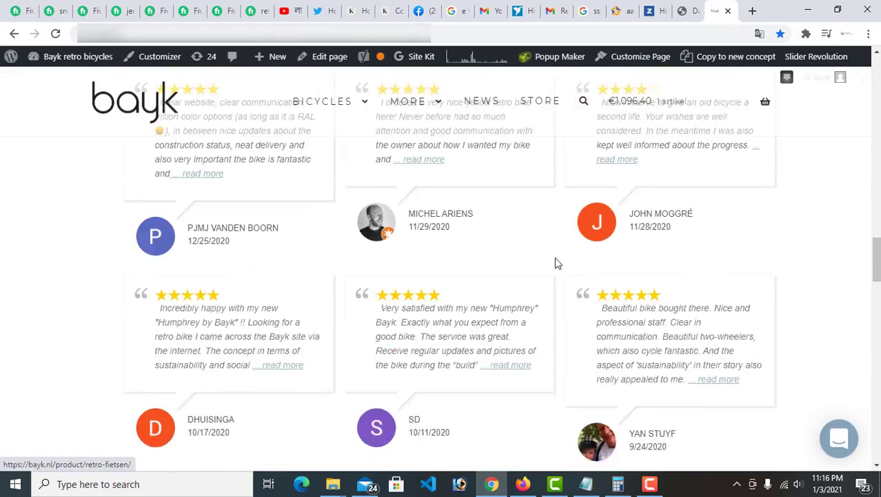
scroll(552, 273, up, 3)
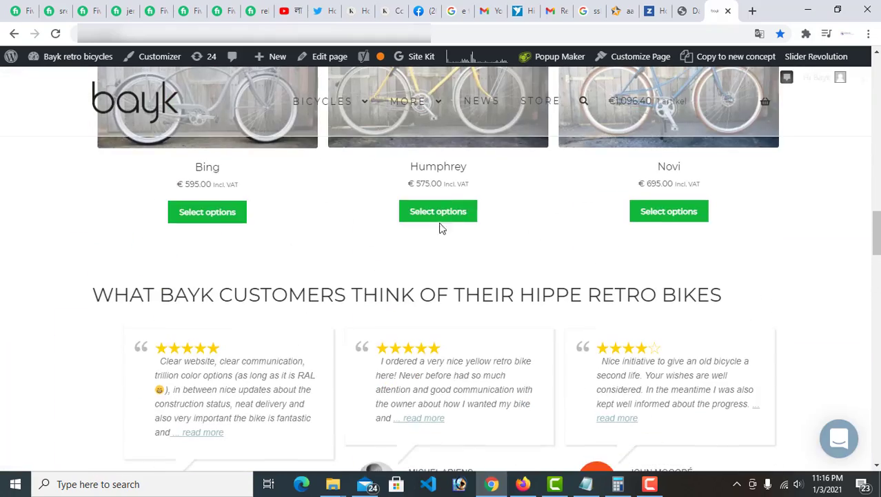
Revisit the client's email thread in Gmail and return to the Bayk site.
click(491, 11)
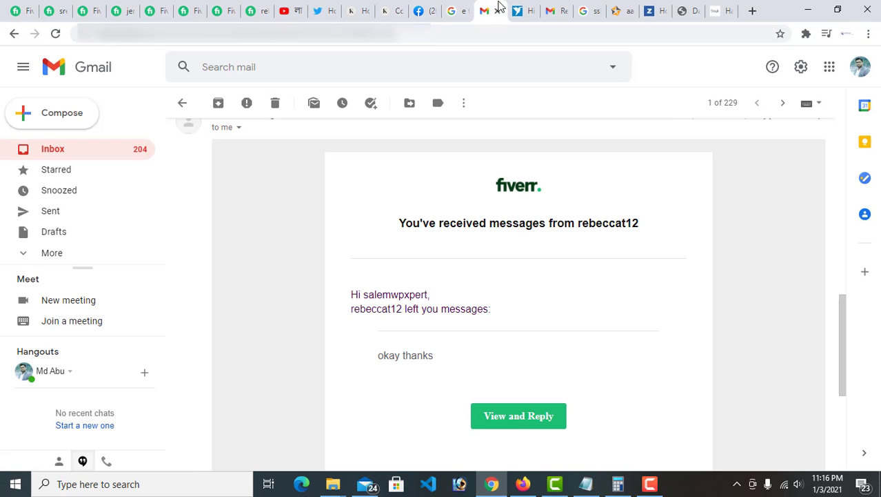
click(549, 10)
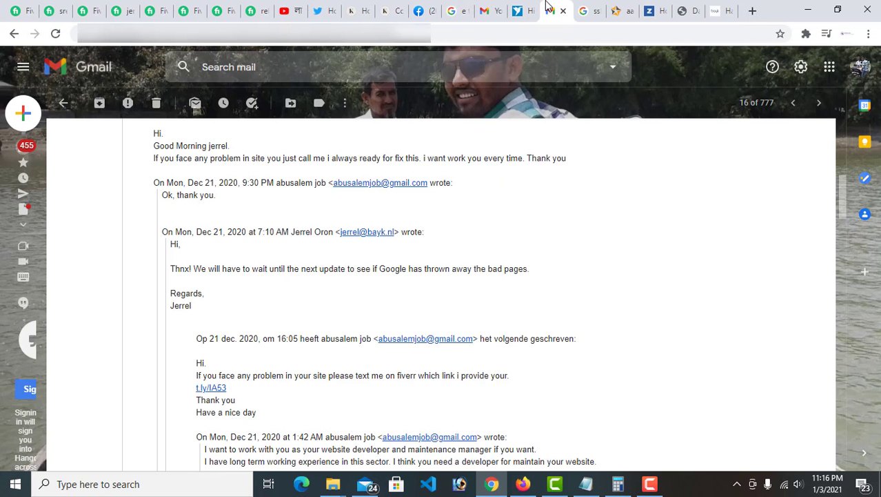
click(721, 10)
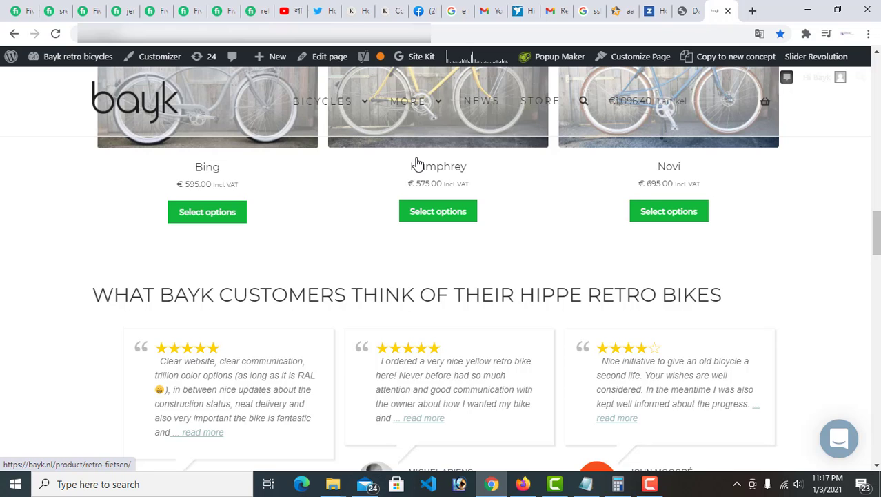
Open the Margo bike's product page, choose the leather handles, and enter 5200 as the color number.
scroll(533, 238, up, 6)
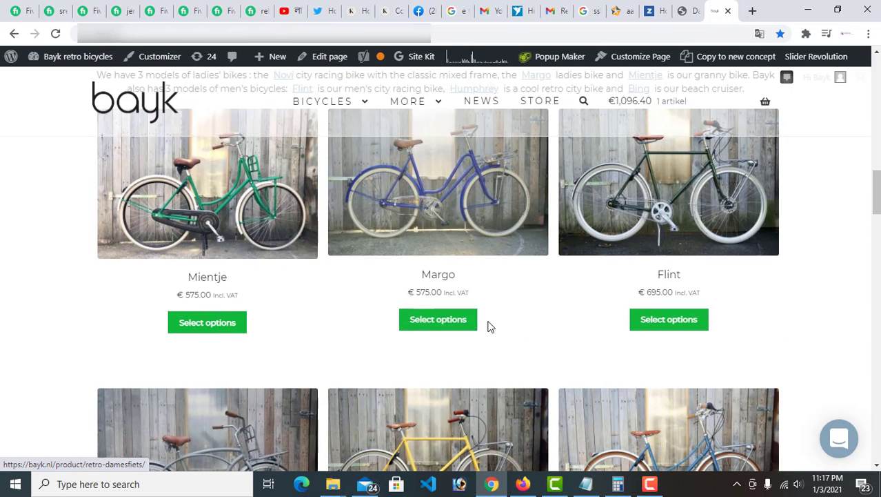
click(445, 320)
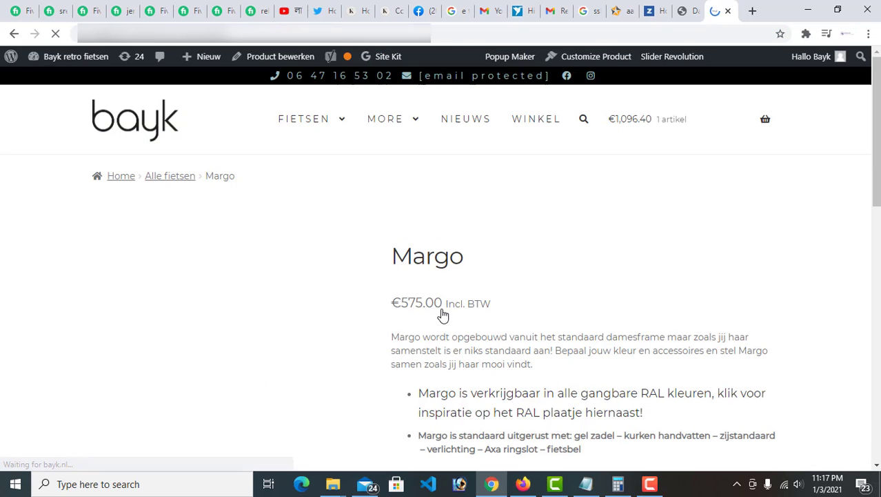
scroll(469, 315, down, 4)
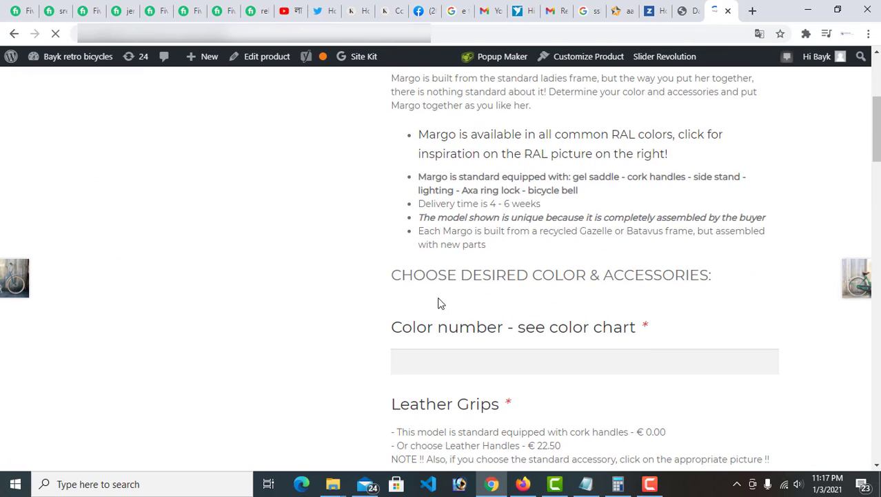
scroll(455, 290, down, 2)
click(478, 235)
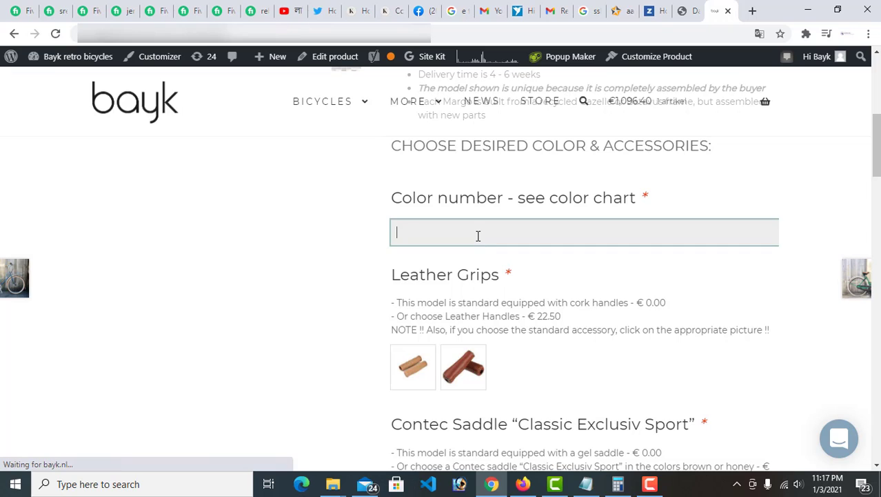
scroll(478, 237, down, 2)
click(477, 238)
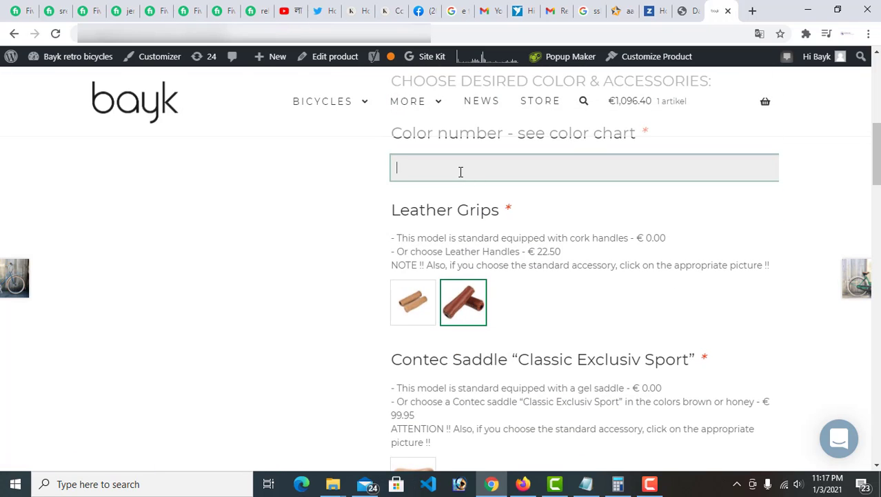
text(500)
Choose the Contec "Classic Exclusiv Sport" saddle, the chrome retro front carrier, and the two-legged center stand for the Margo.
scroll(550, 224, down, 2)
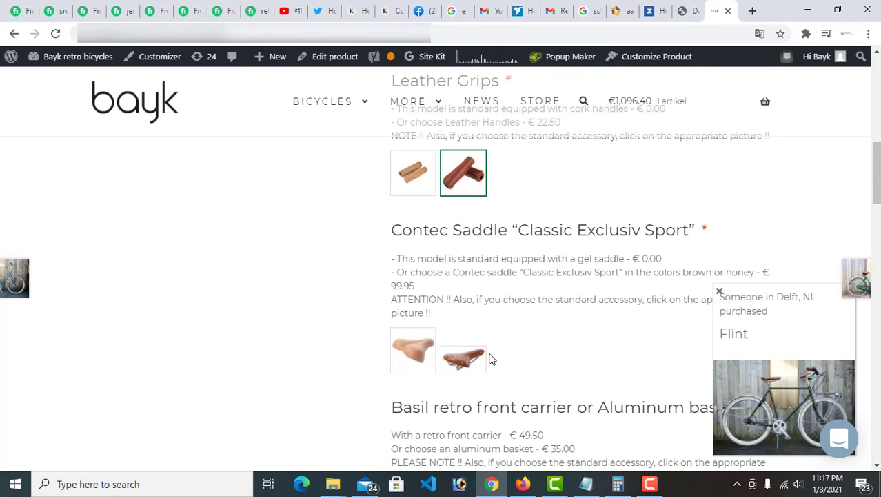
click(483, 359)
scroll(577, 250, down, 4)
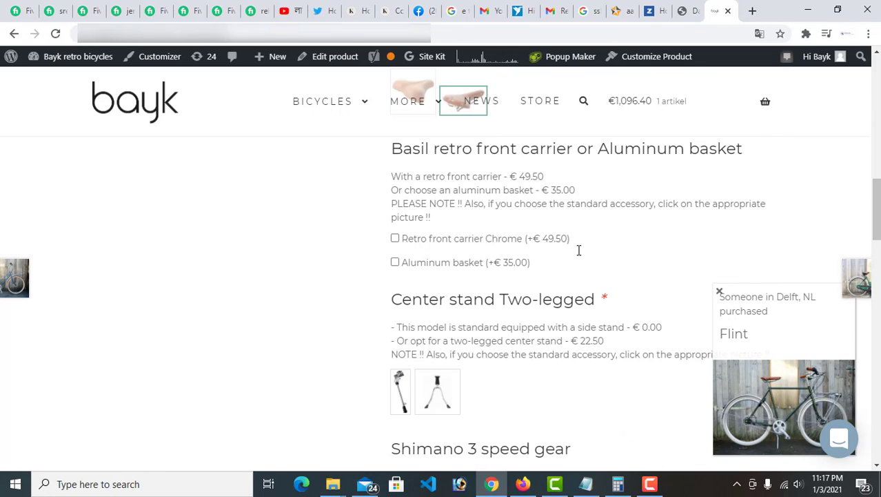
click(406, 238)
scroll(516, 231, down, 2)
scroll(448, 245, down, 3)
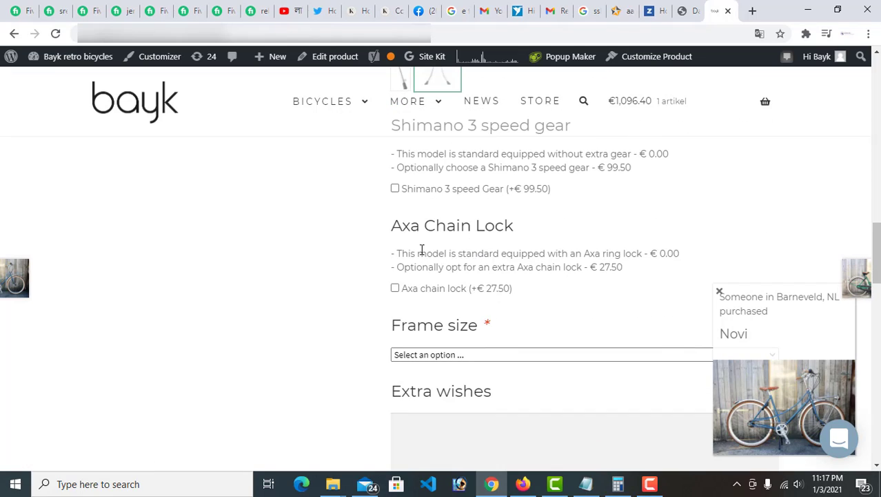
Add the Shimano 3 speed gear and Axa chain lock, and set the frame size to S / M - 155CM - 175CM.
click(394, 189)
click(395, 288)
scroll(483, 262, down, 2)
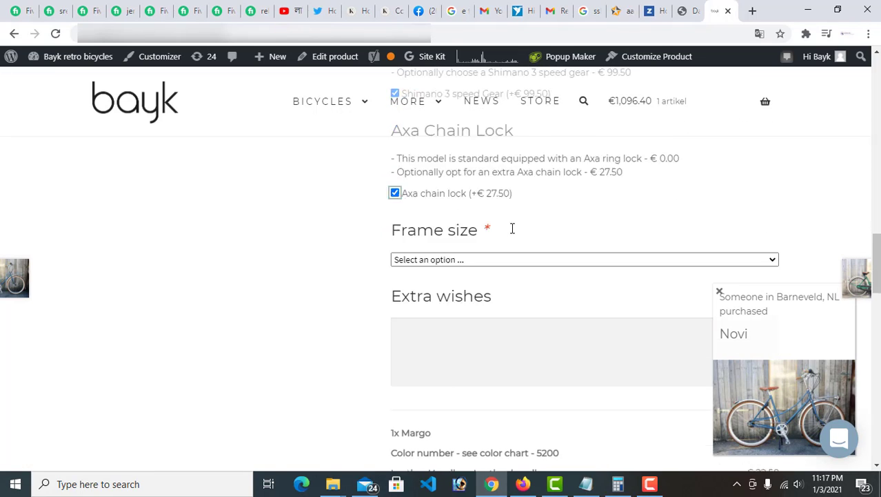
click(461, 224)
click(463, 249)
scroll(461, 262, down, 8)
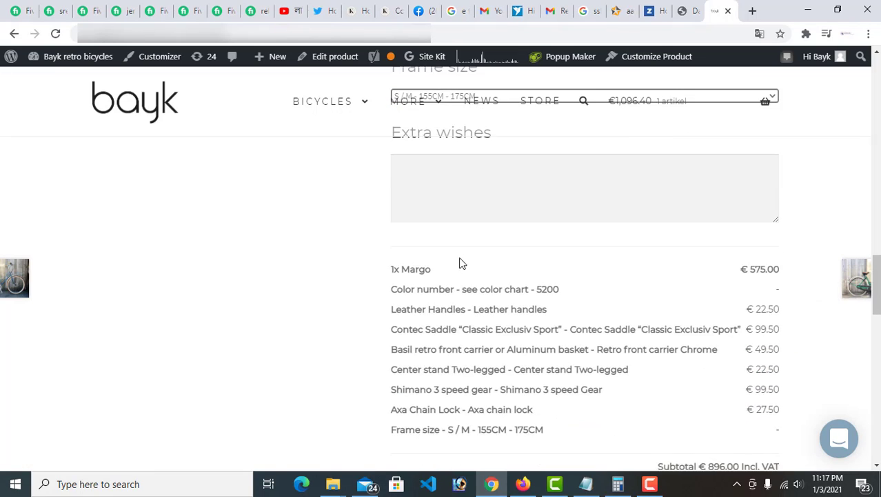
Add the configured Margo to the shopping cart and dismiss the translation popup.
scroll(456, 263, up, 2)
click(462, 262)
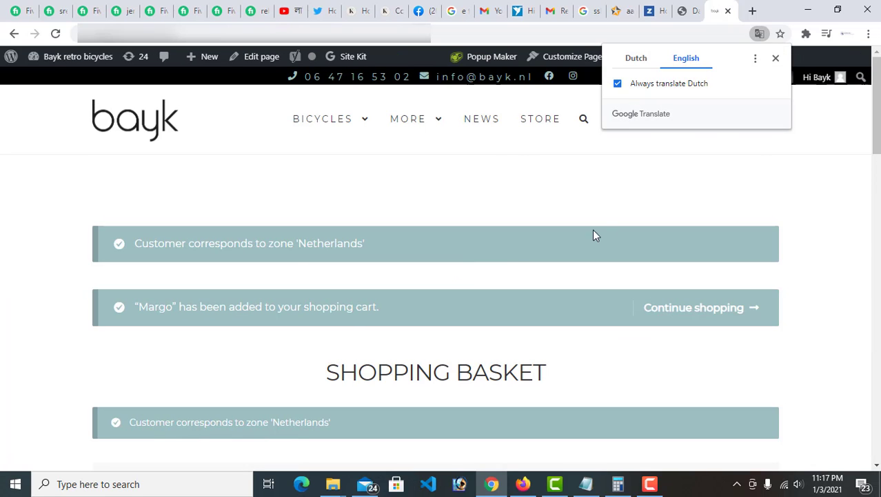
click(776, 58)
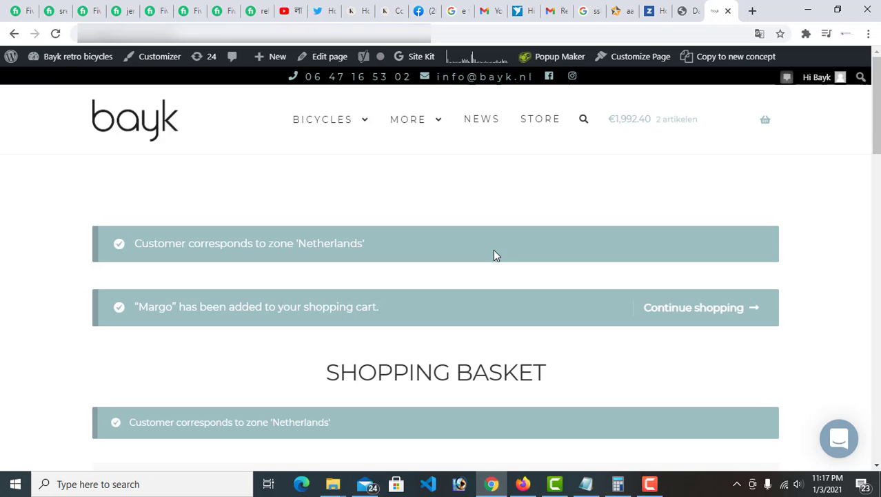
Review the bikes and totals in the shopping basket and continue to the order page.
scroll(515, 334, down, 3)
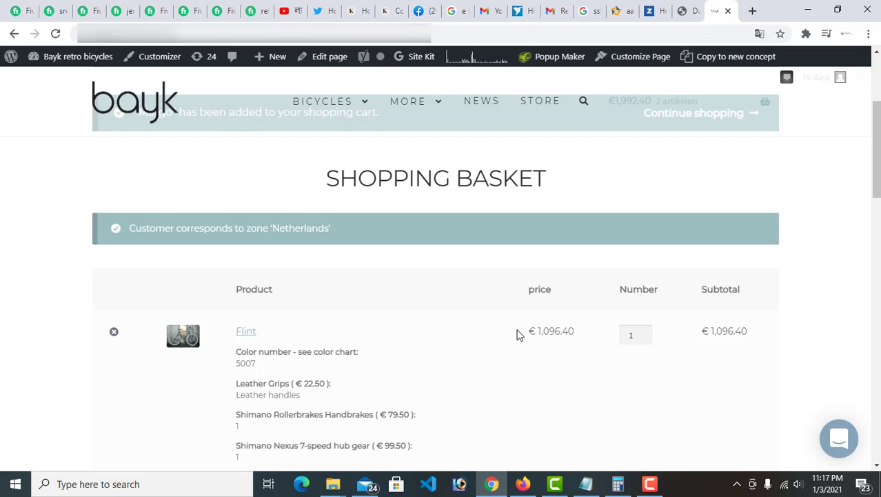
scroll(518, 334, down, 7)
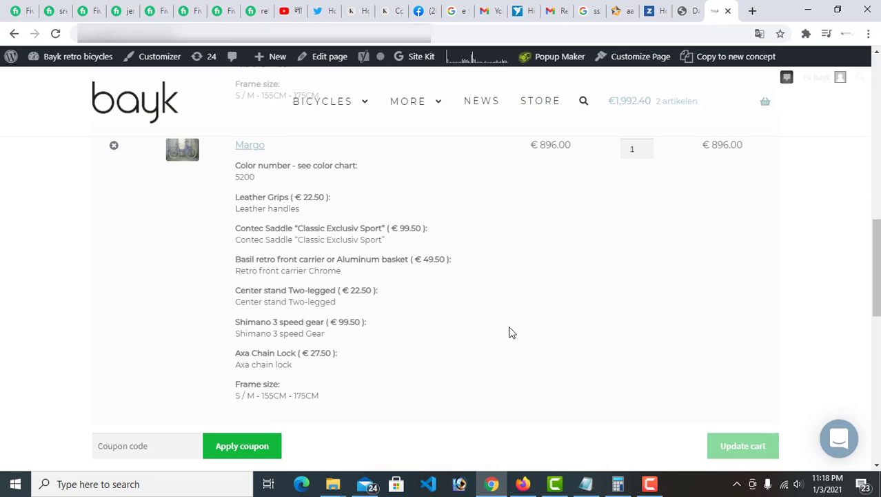
scroll(511, 332, down, 3)
scroll(510, 325, down, 3)
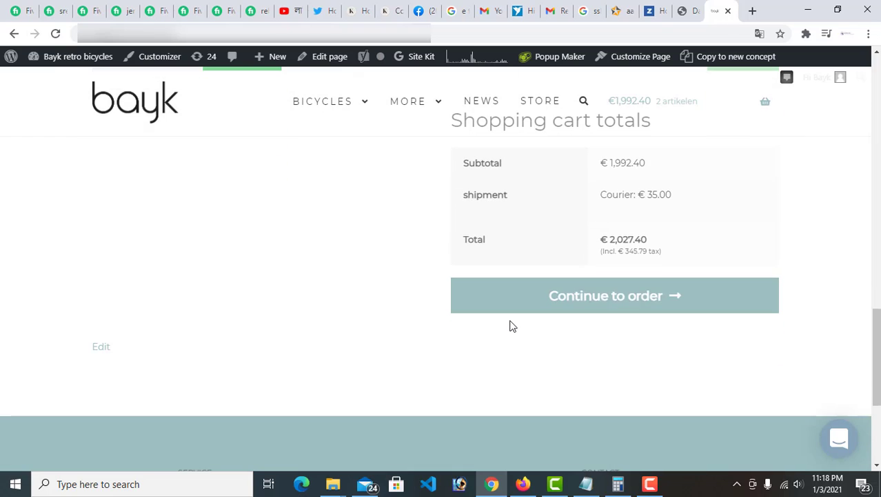
click(578, 303)
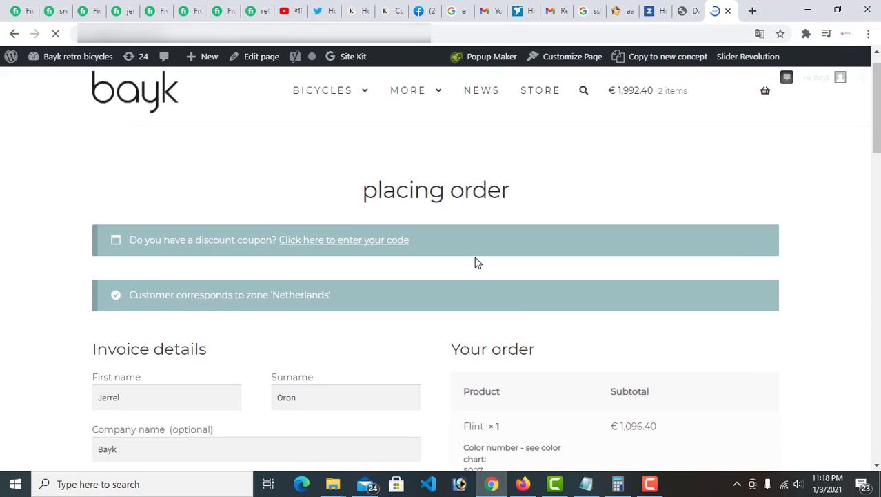
Select iDEAL as the payment method, try bunq as the bank, and reset the bank choice.
scroll(478, 262, down, 15)
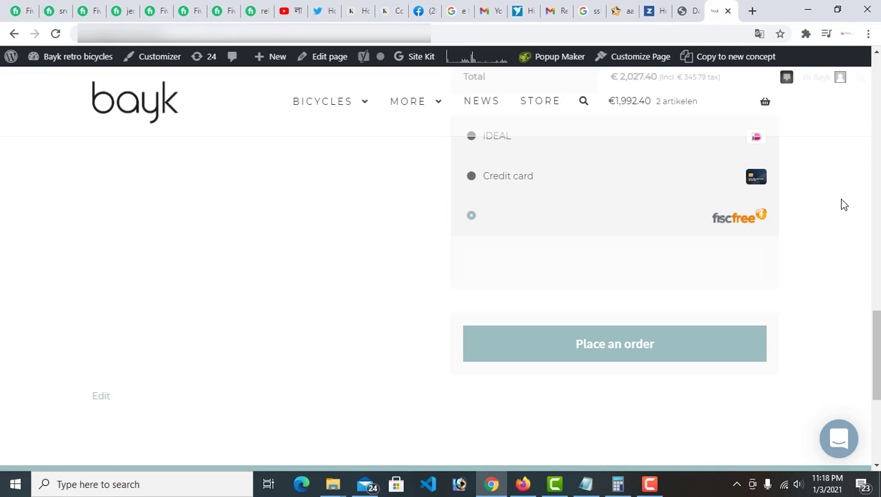
scroll(508, 183, up, 2)
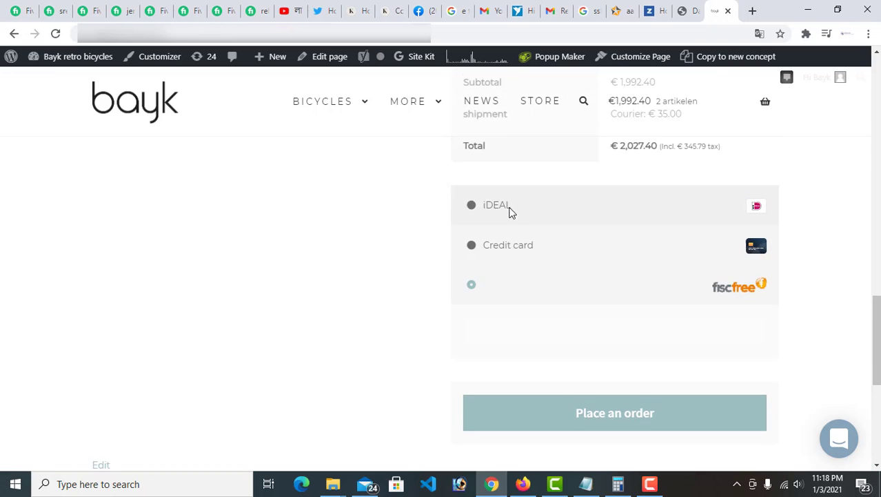
click(505, 265)
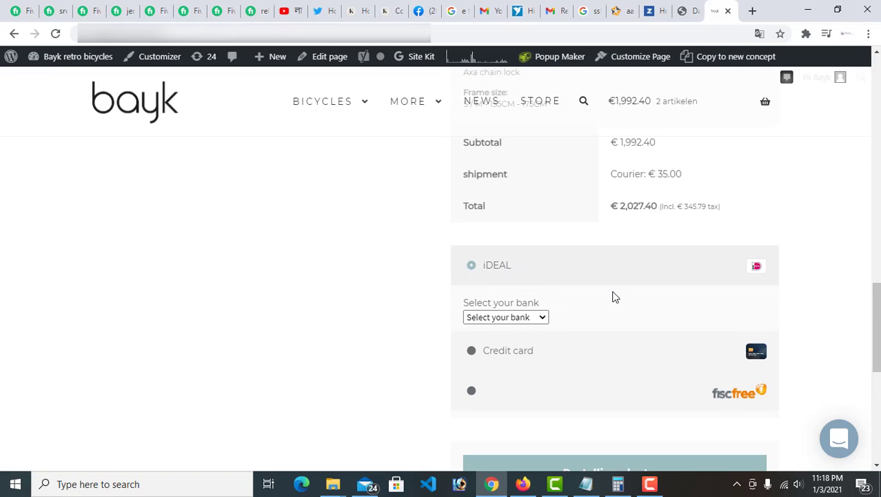
click(522, 318)
click(507, 209)
click(523, 320)
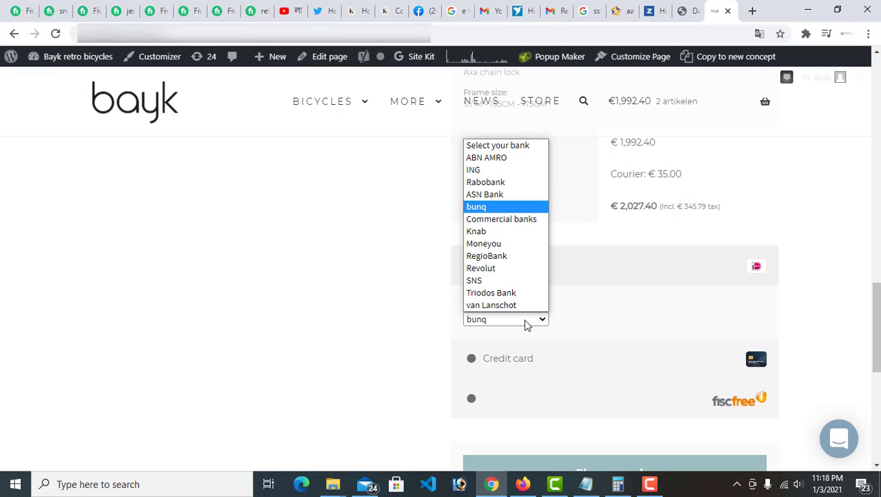
click(510, 144)
scroll(562, 197, down, 3)
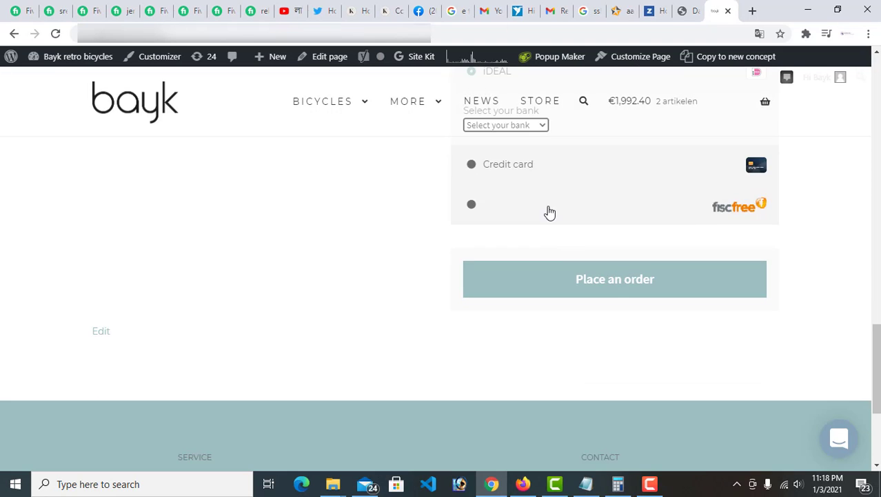
Try credit card as the payment method and switch it to FiscFree.
click(557, 166)
scroll(578, 160, up, 1)
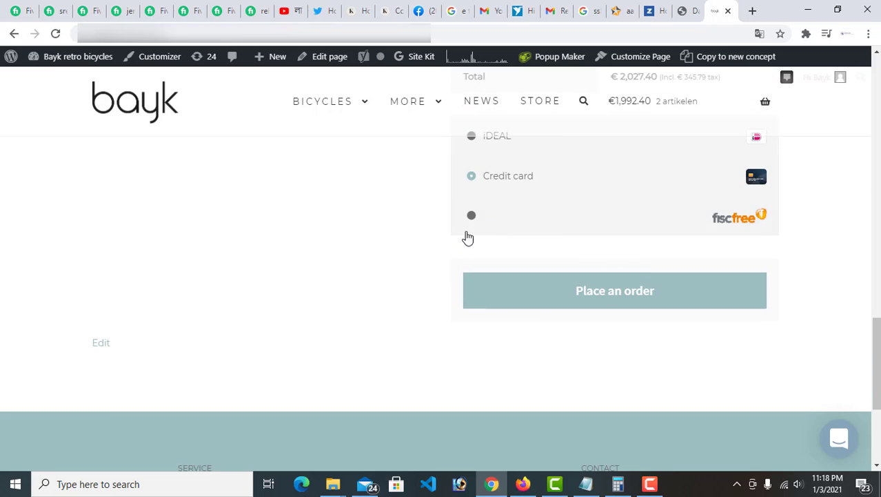
click(663, 232)
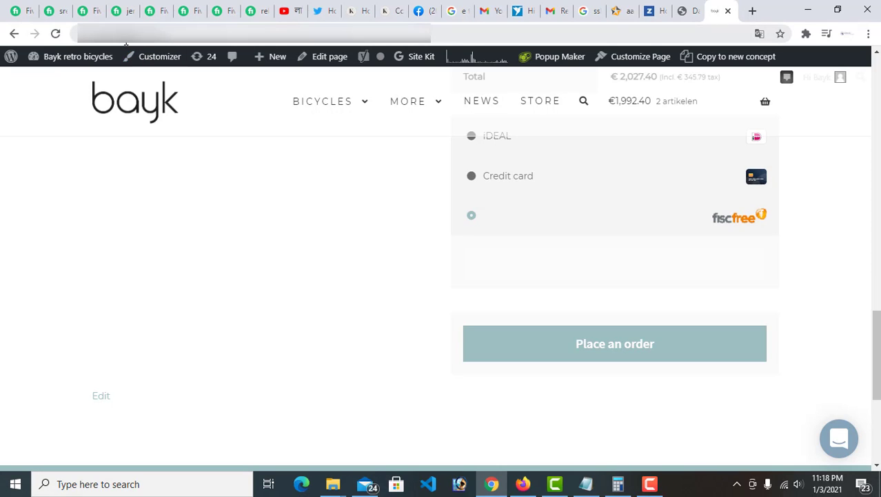
Load the bayk.nl WordPress login address and enter the site's admin dashboard.
click(131, 34)
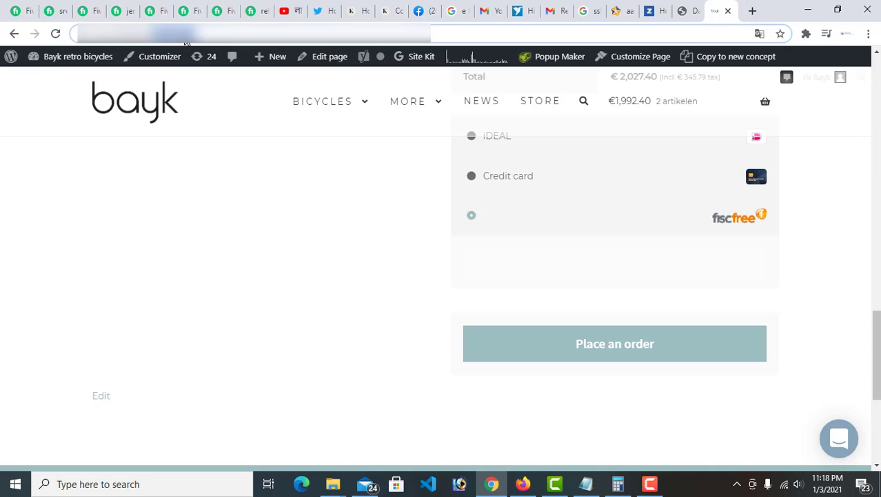
text(je)
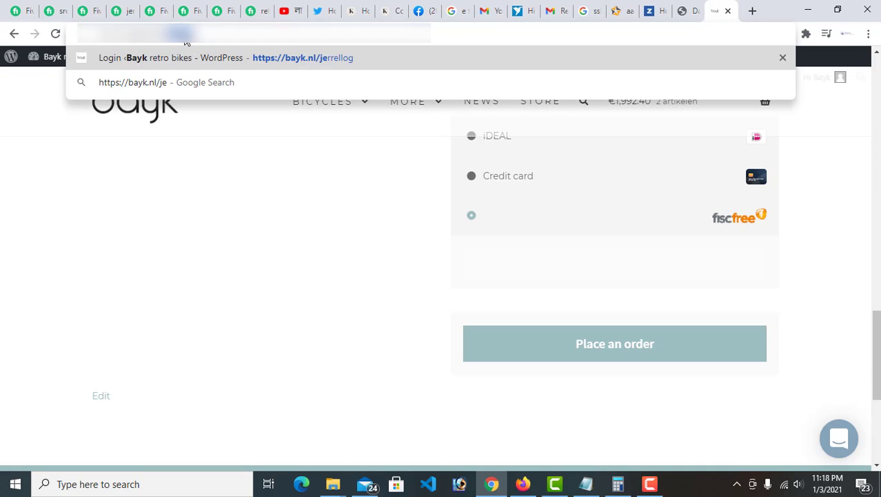
key(Return)
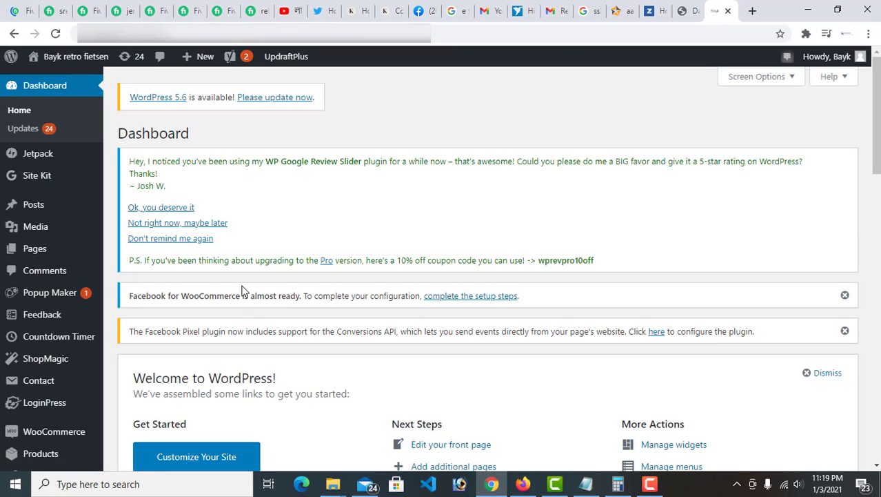
Open the list of installed plugins in the Bayk site's WordPress admin.
scroll(240, 291, down, 4)
scroll(59, 203, down, 5)
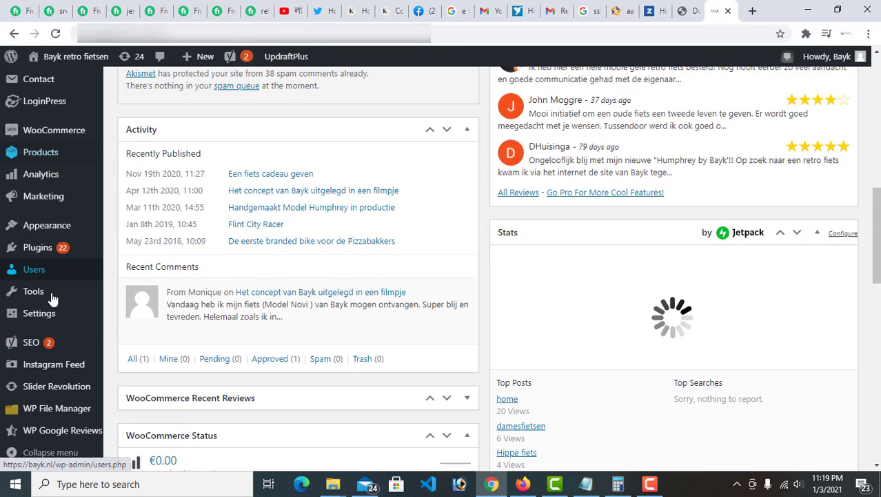
mouse_move(56, 248)
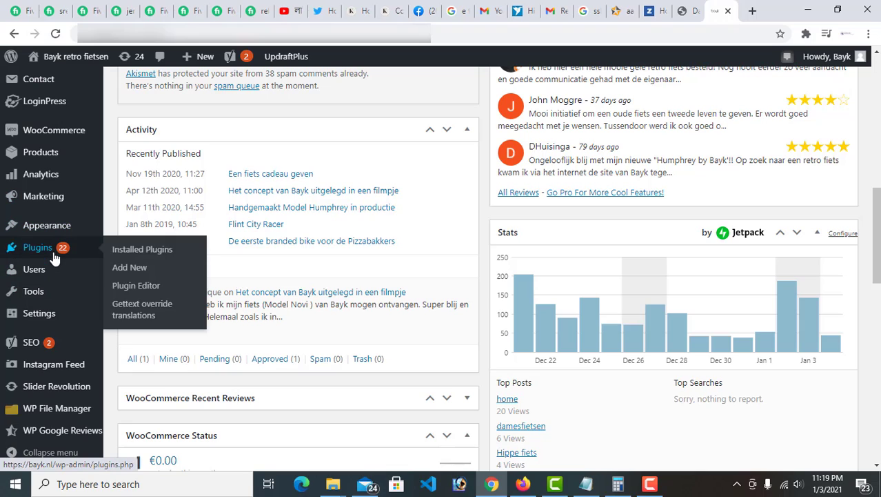
click(136, 257)
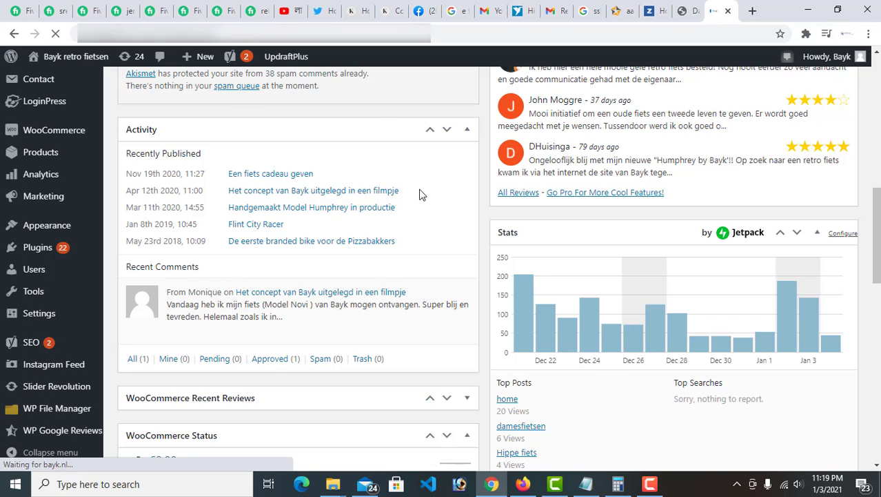
Look through the Bayk site's installed plugins down to the WooCommerce extensions.
scroll(217, 261, down, 5)
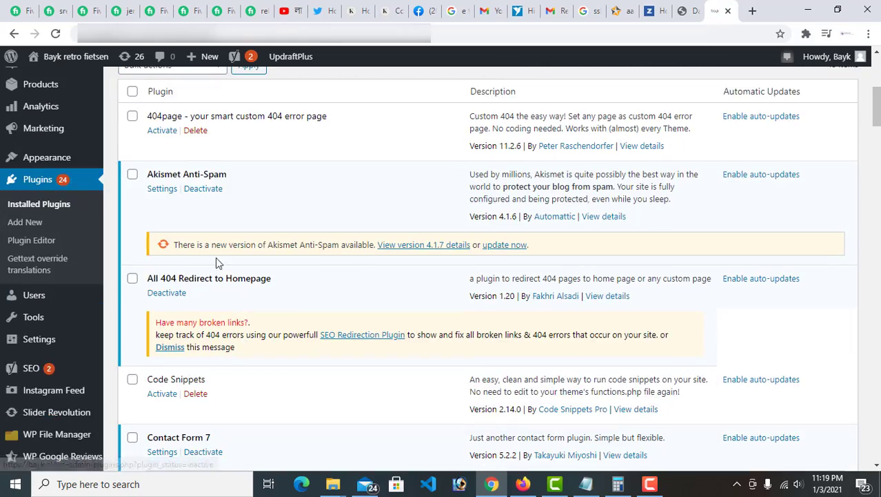
scroll(222, 319, down, 8)
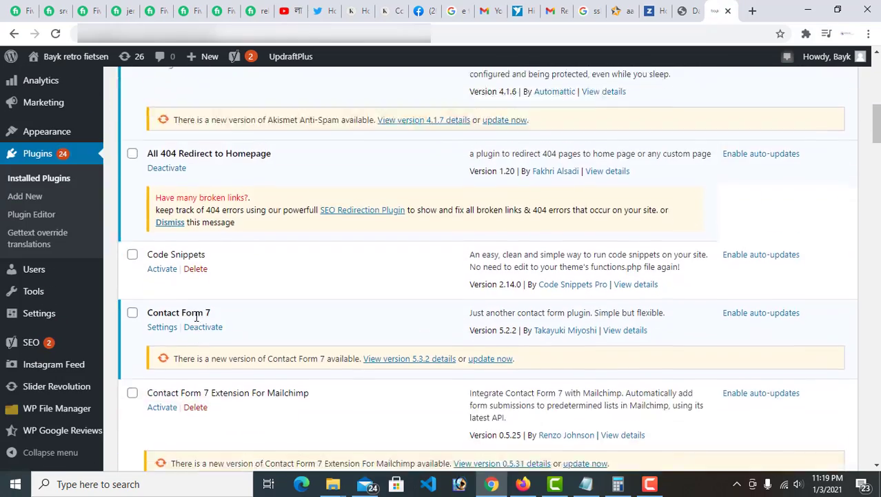
scroll(174, 242, down, 9)
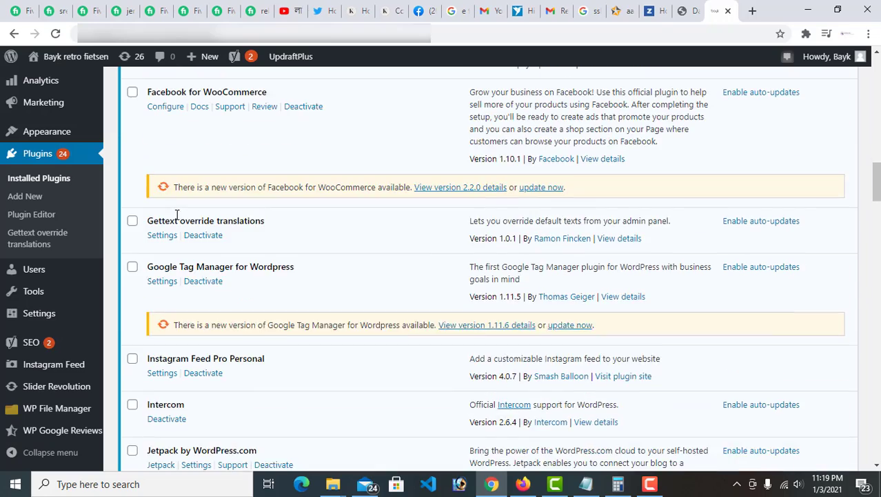
scroll(172, 193, down, 5)
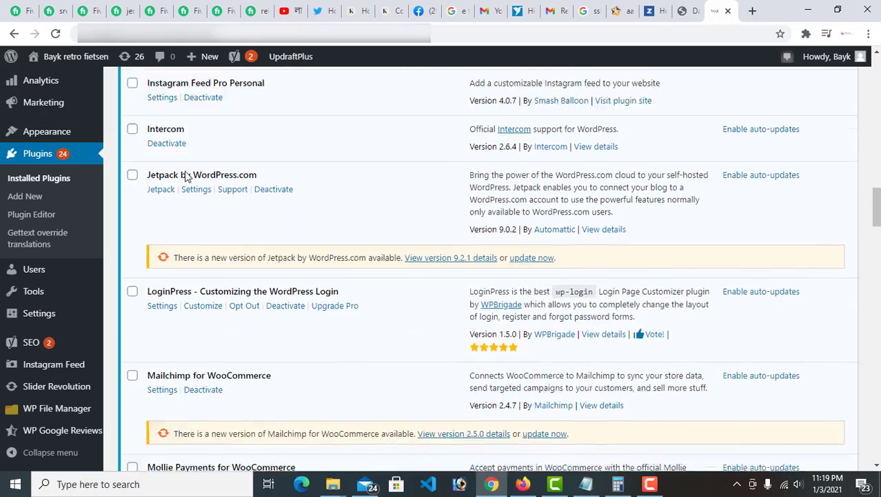
scroll(184, 177, down, 5)
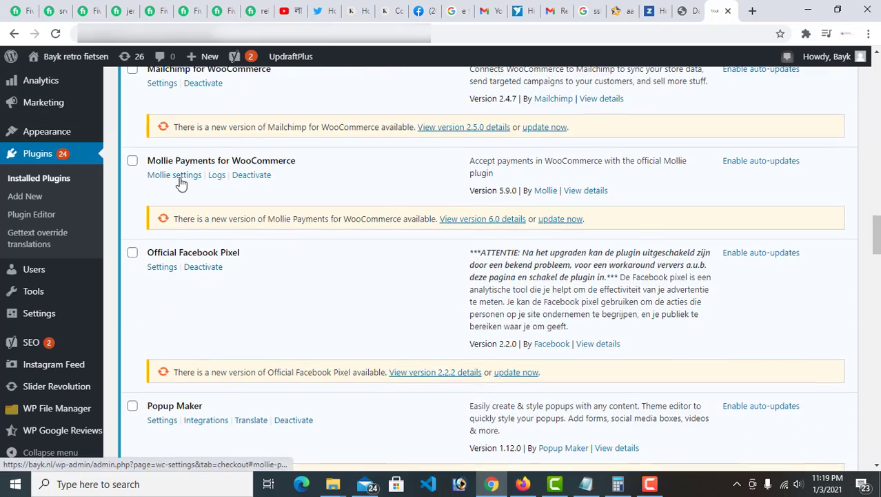
scroll(185, 187, down, 9)
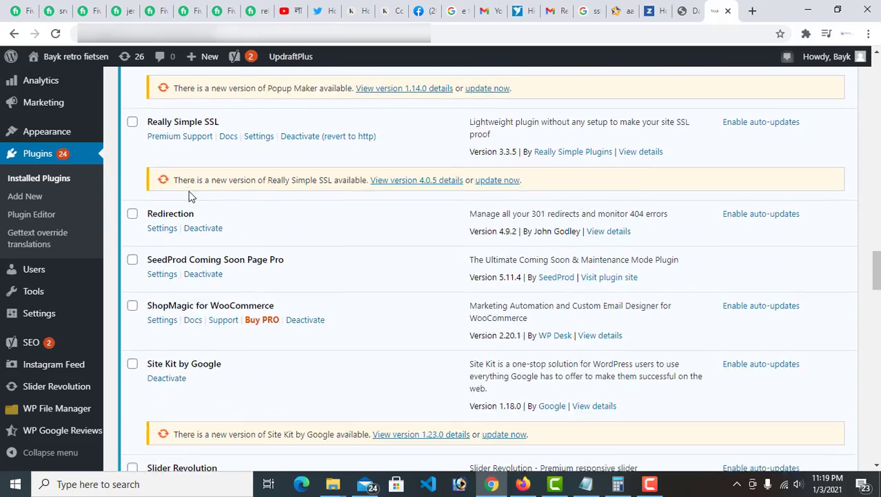
scroll(202, 207, down, 8)
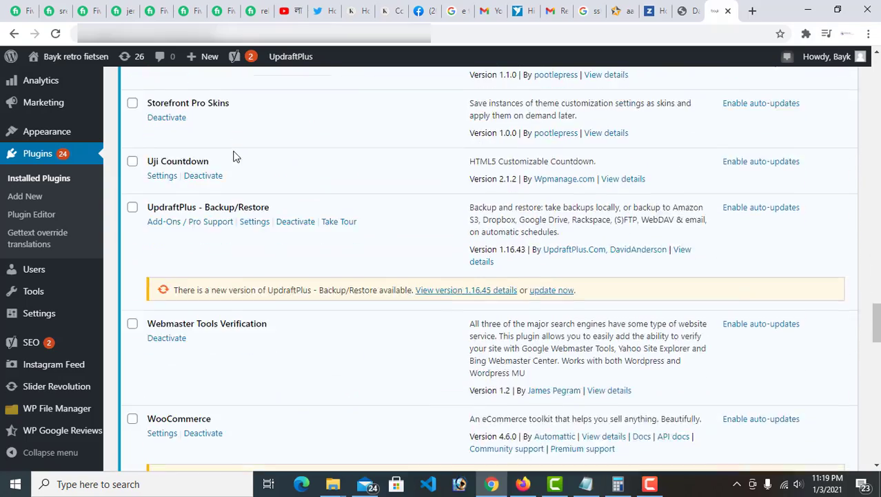
scroll(216, 195, down, 3)
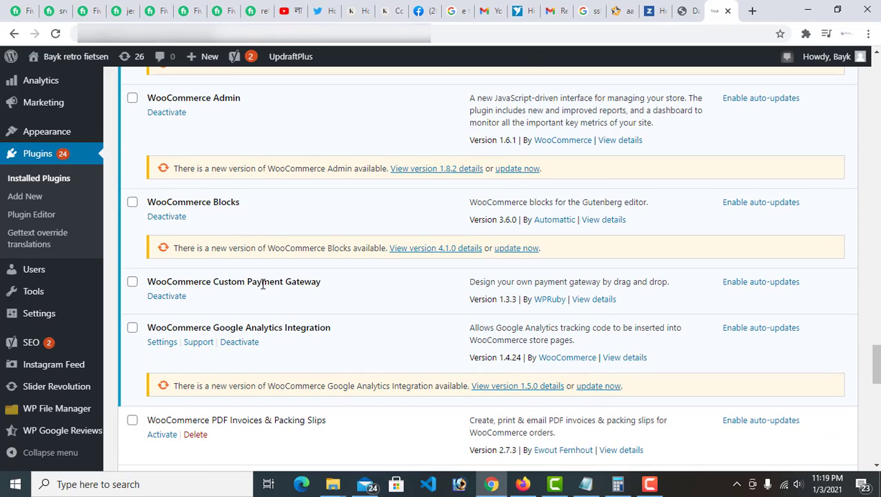
Copy the WooCommerce Custom Payment Gateway plugin name, search the web for it, and open its WordPress.org page.
triple_click(263, 284)
key(ctrl+c)
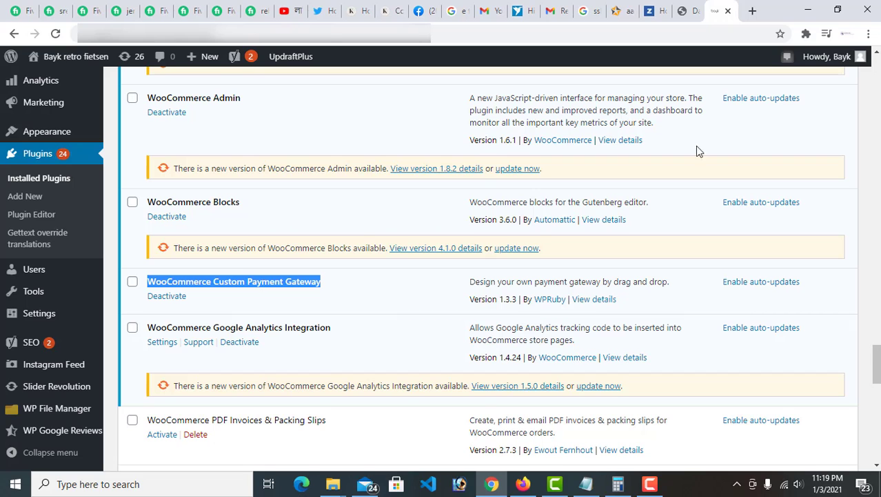
click(753, 10)
key(ctrl+v)
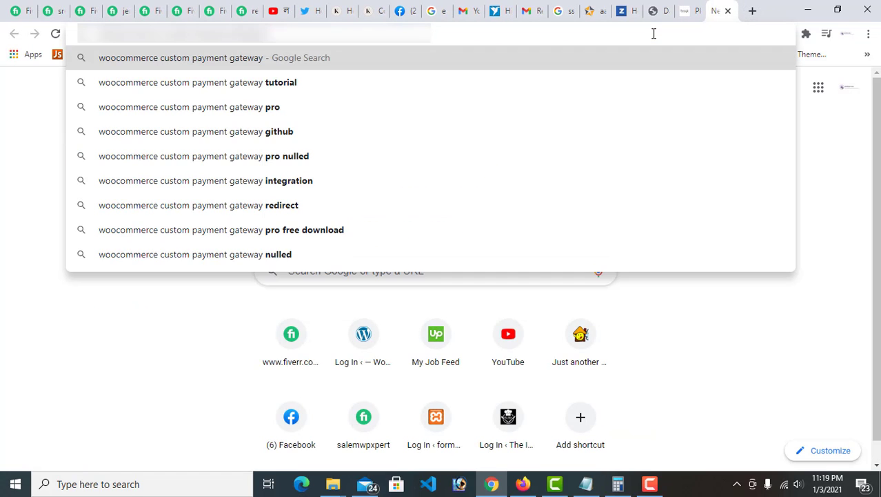
key(Return)
click(285, 180)
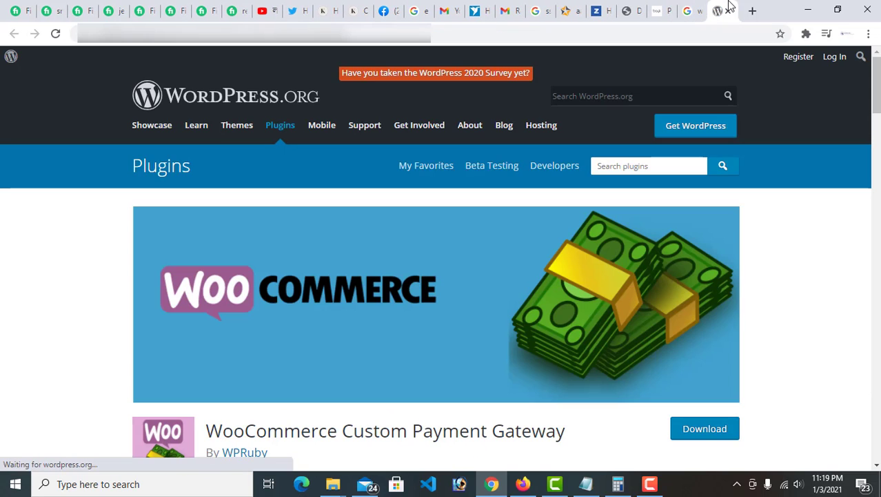
Examine the WooCommerce Custom Payment Gateway page's description and highlight part of the active installations figure.
scroll(494, 121, down, 5)
scroll(367, 249, down, 7)
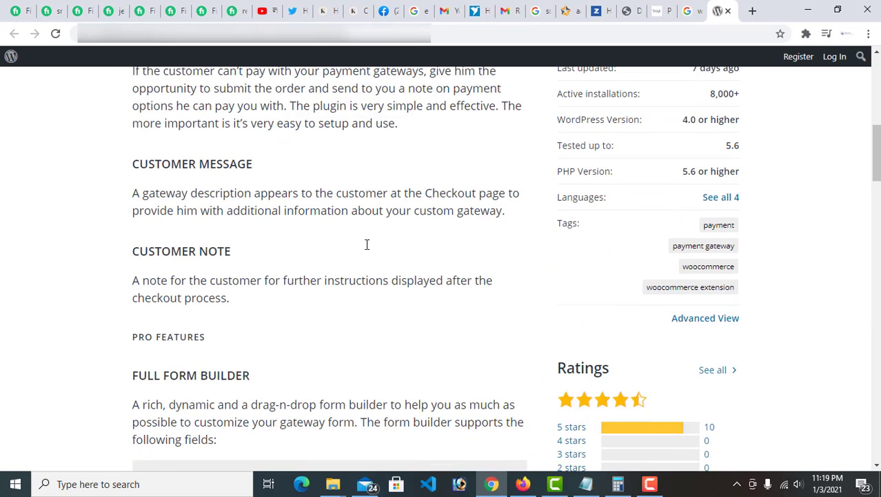
scroll(443, 317, down, 5)
scroll(442, 311, up, 9)
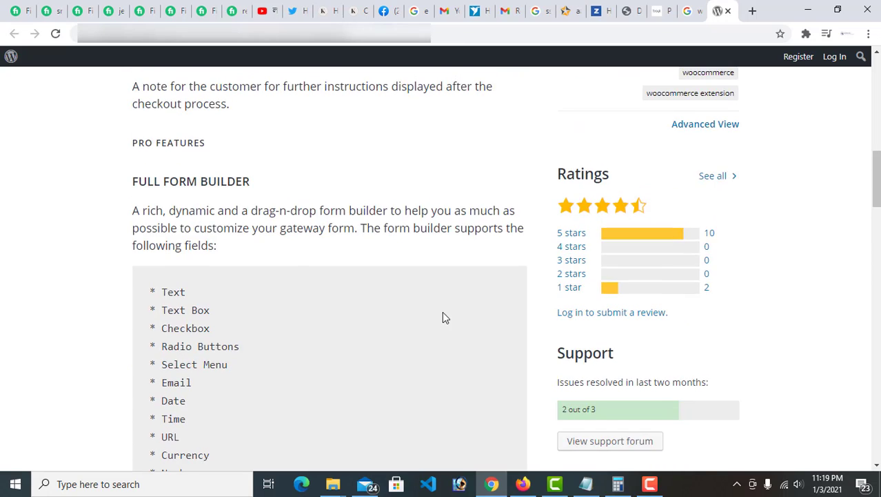
scroll(718, 255, up, 4)
drag(720, 223, 710, 223)
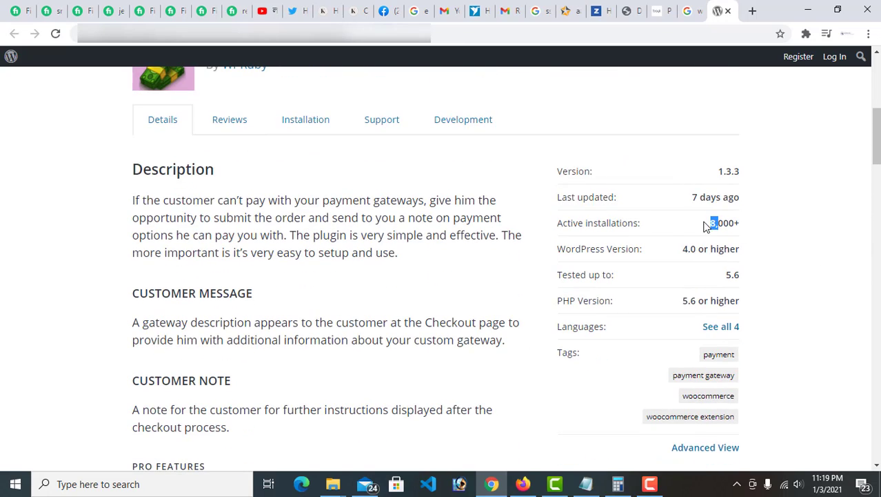
scroll(248, 217, up, 3)
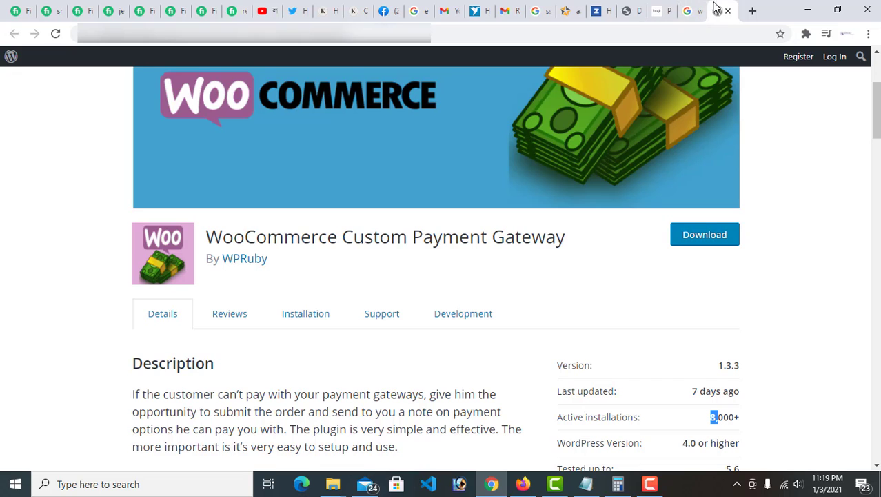
Return to the Bayk site's WordPress admin and log out of the account.
click(662, 9)
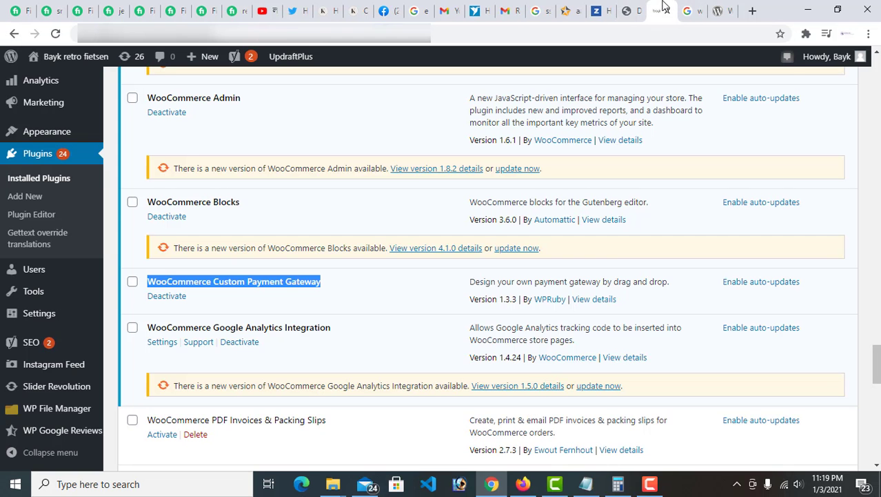
mouse_move(821, 56)
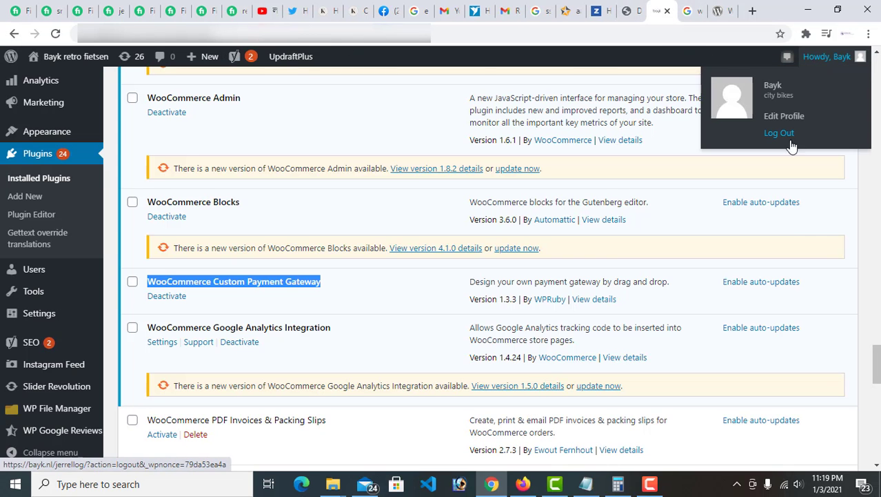
click(782, 134)
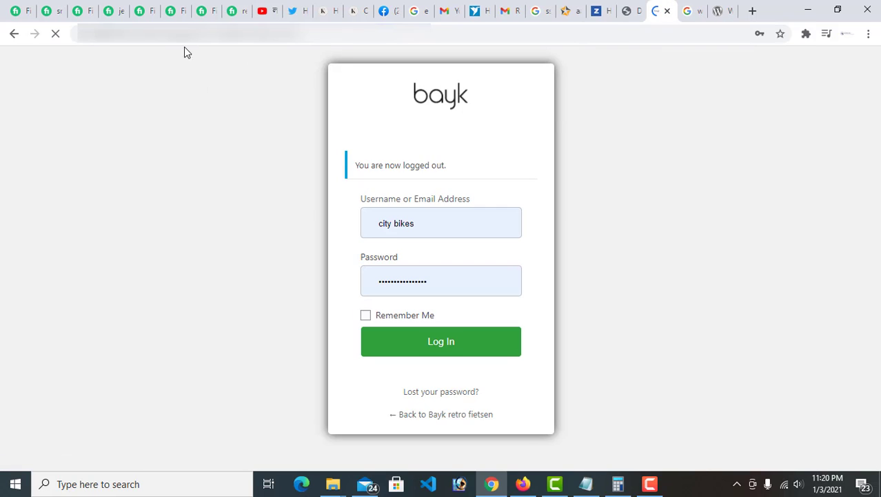
Load the bayk.nl home page from its shortened address and dismiss the translation prompt.
drag(124, 33, 307, 33)
key(BackSpace)
key(Return)
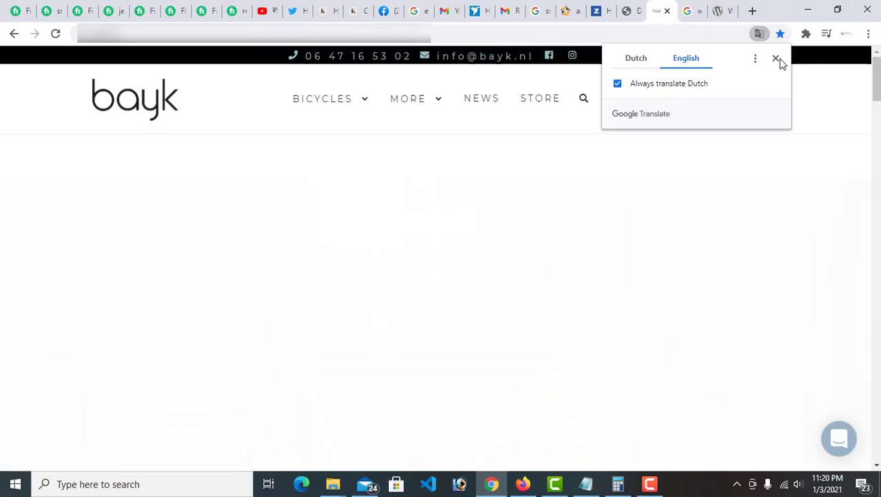
click(778, 59)
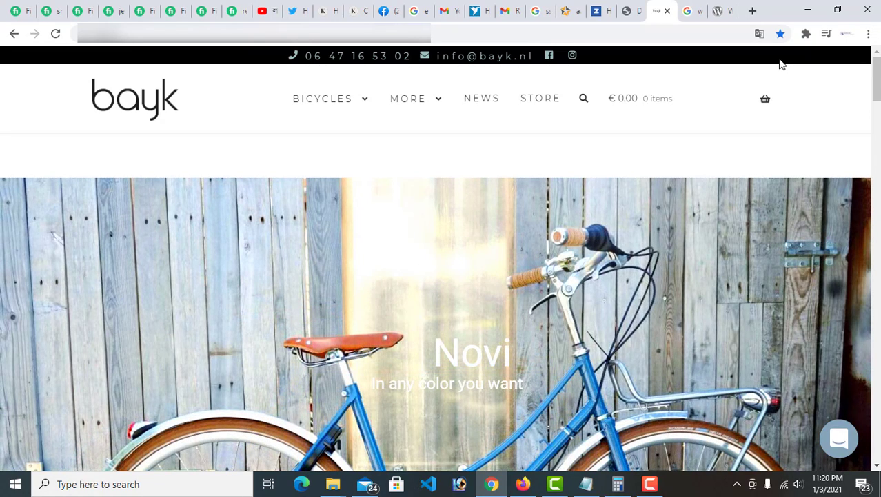
Close the browser tab with the database connection error, open a new tab, and return to the Bayk home page.
click(636, 11)
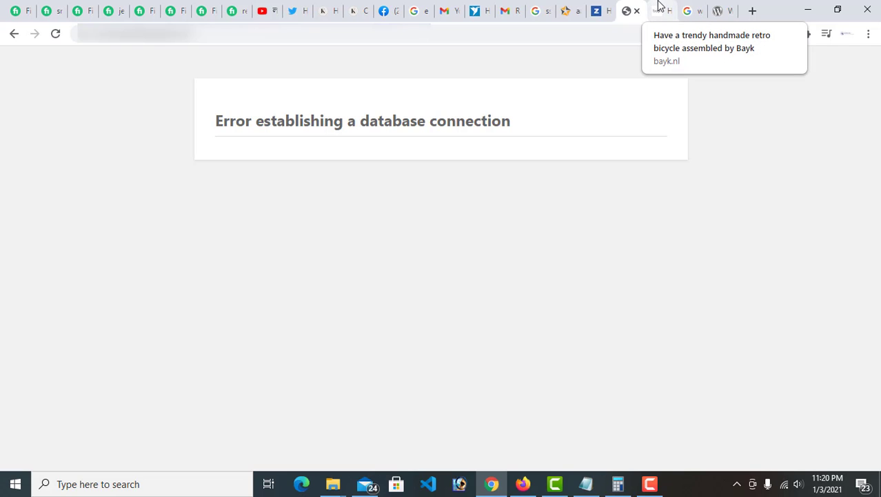
click(637, 10)
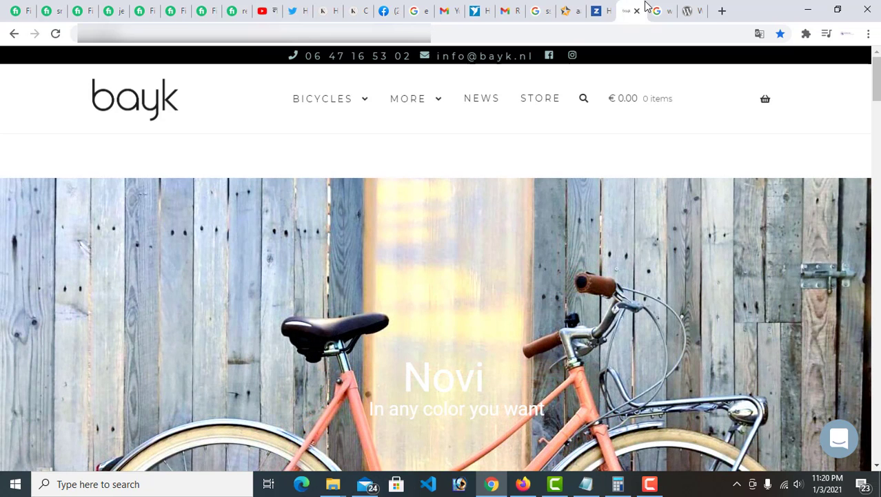
click(723, 10)
click(659, 10)
click(624, 8)
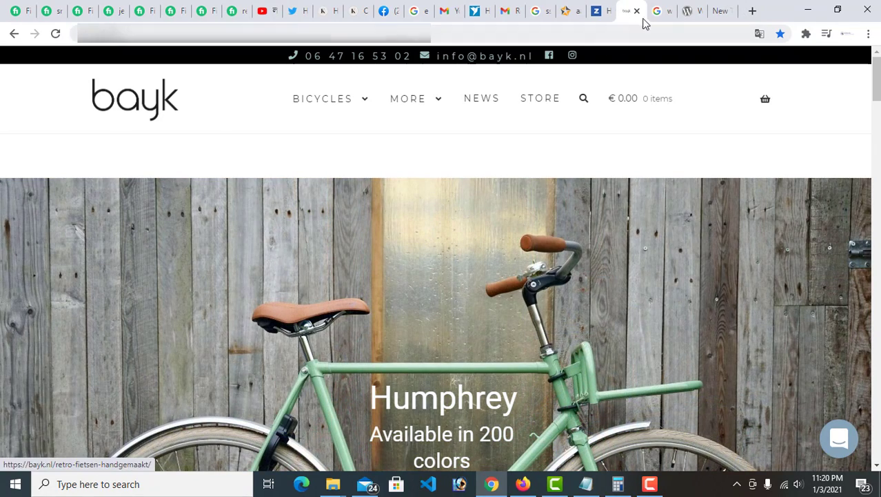
Load the bayk.nl WordPress login address in place of the shop's home page.
click(561, 29)
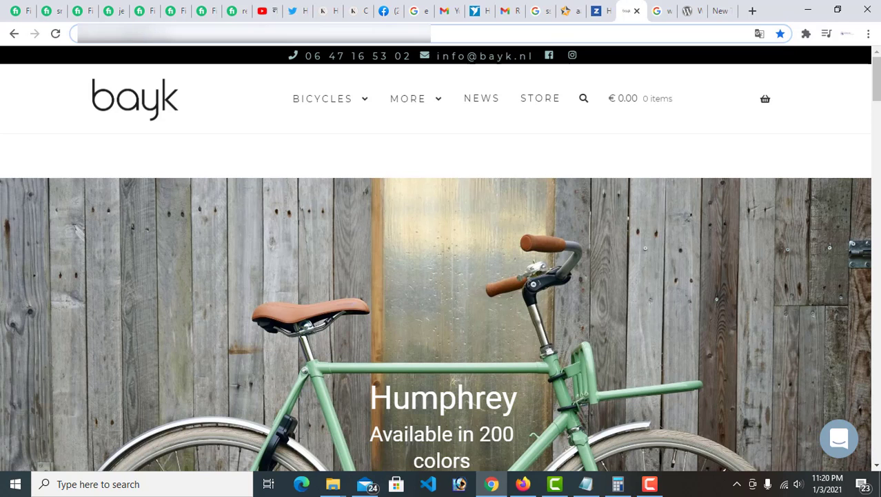
key(End)
text(j)
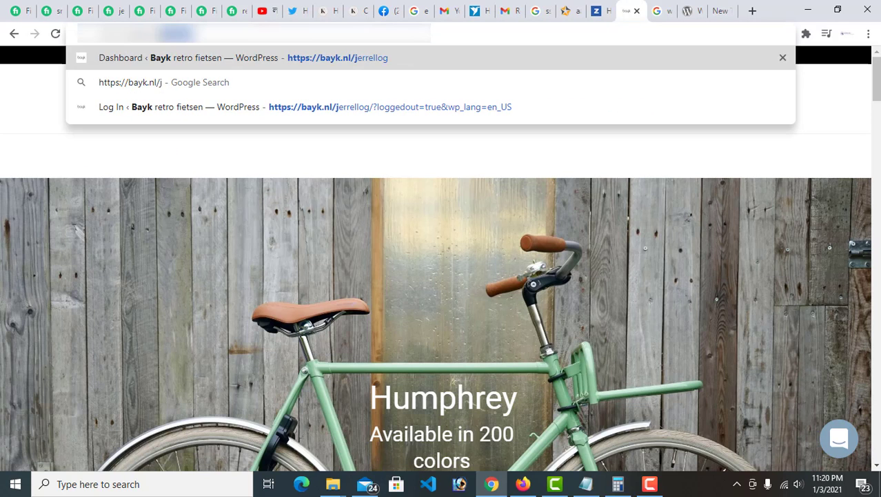
key(Return)
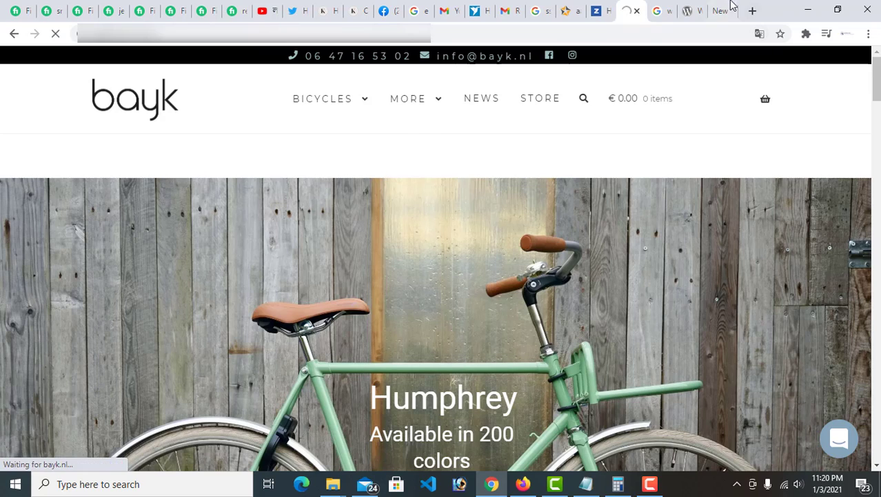
Search the web for "woocommerce pdf invoices & packing slips" in the new browser tab.
click(719, 10)
text(woc)
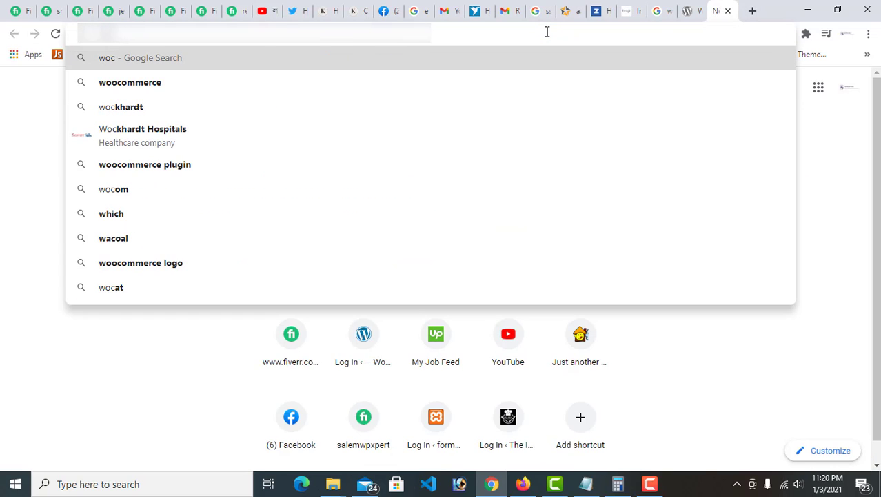
key(BackSpace)
text(ocommer)
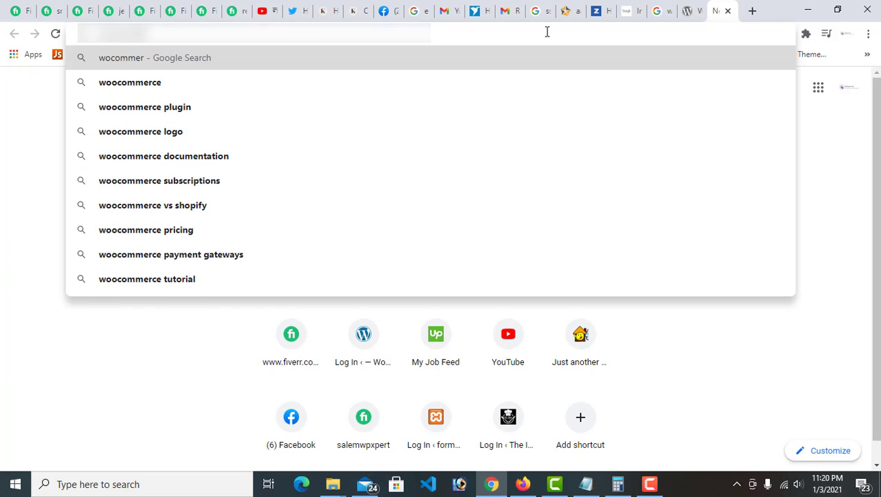
text(ece pdf)
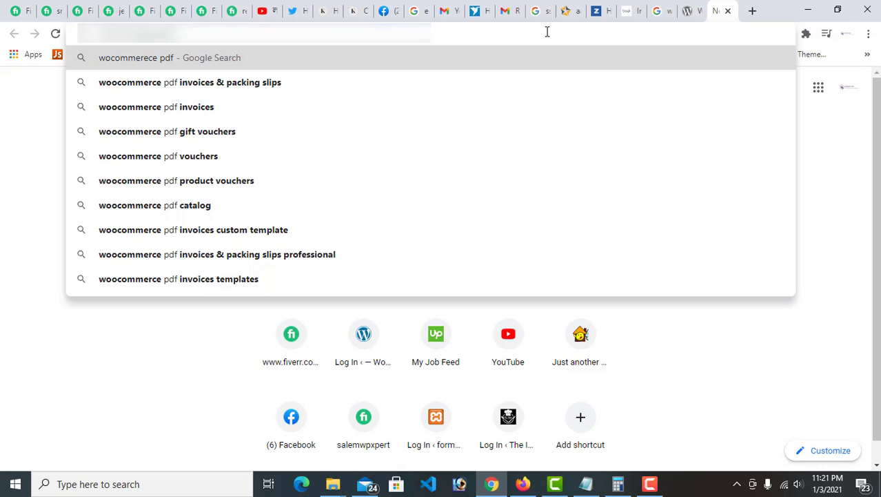
click(313, 86)
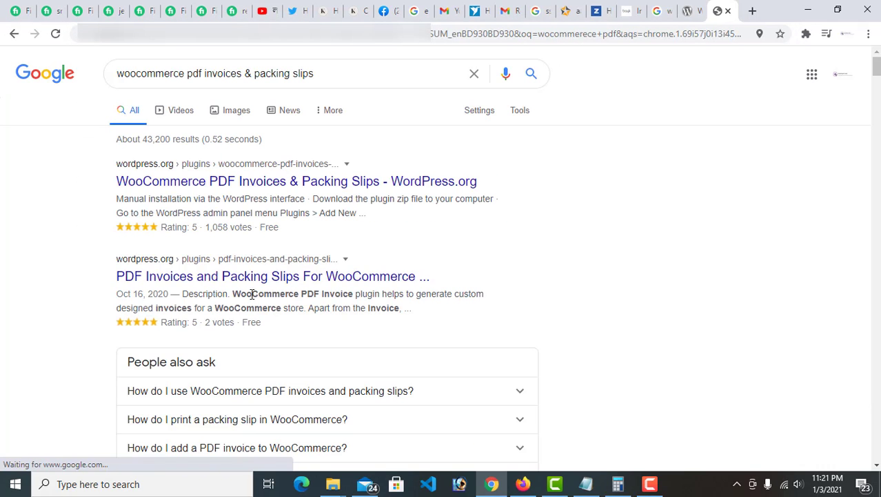
Open the PDF Invoices and Packing Slips For WooCommerce result in a separate tab and view its plugin details.
middle_click(257, 277)
click(719, 13)
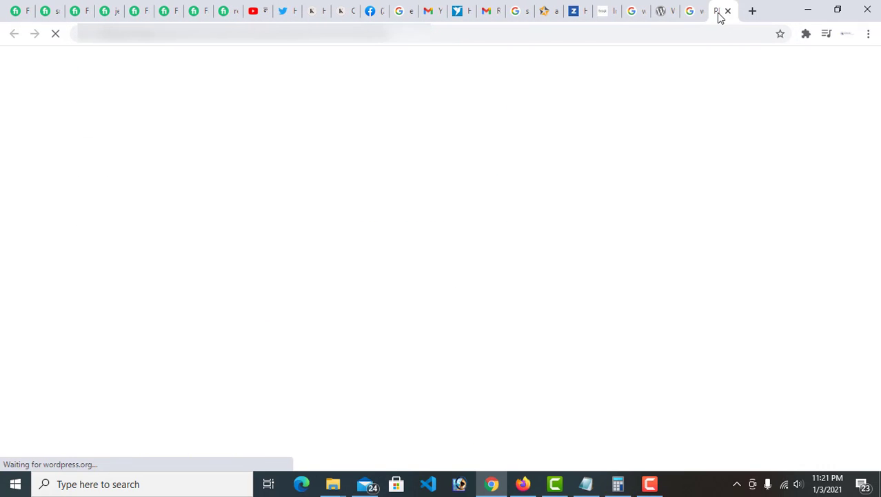
scroll(483, 269, down, 4)
scroll(551, 269, down, 3)
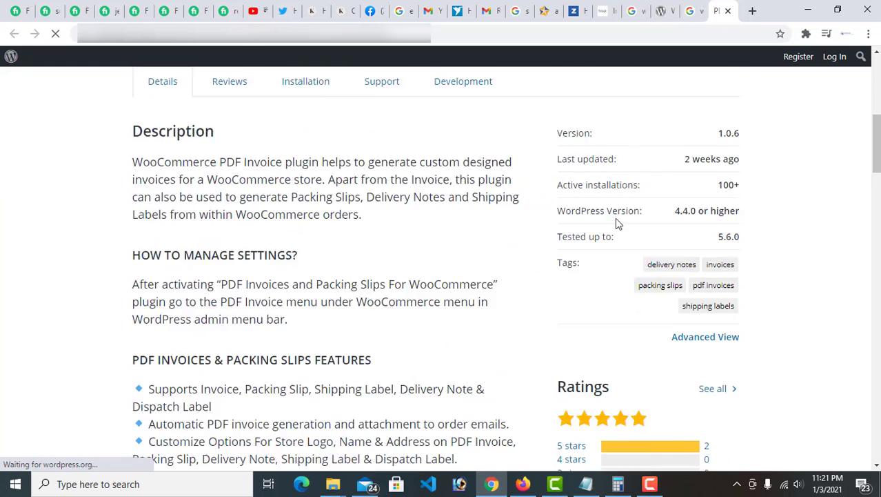
scroll(616, 219, up, 3)
View the WooCommerce PDF Invoices & Packing Slips plugin page from the search results, and return to the Custom Payment Gateway page.
click(689, 11)
click(228, 183)
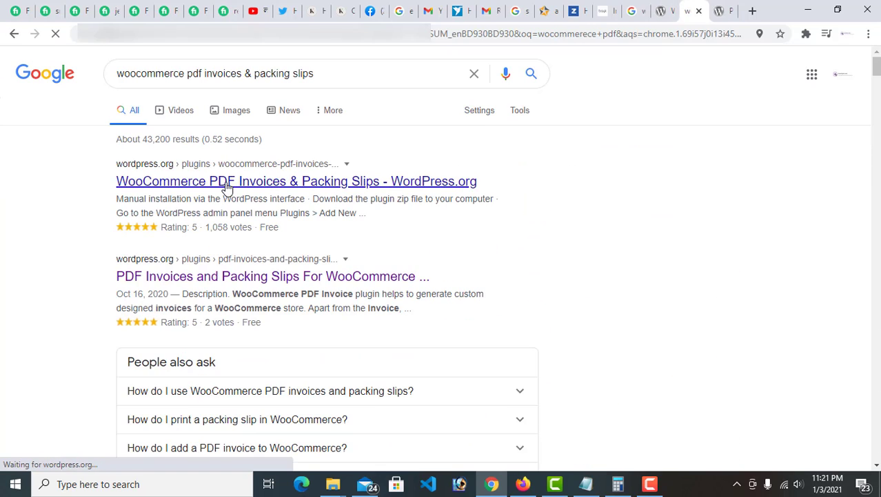
scroll(419, 171, down, 3)
scroll(418, 176, down, 2)
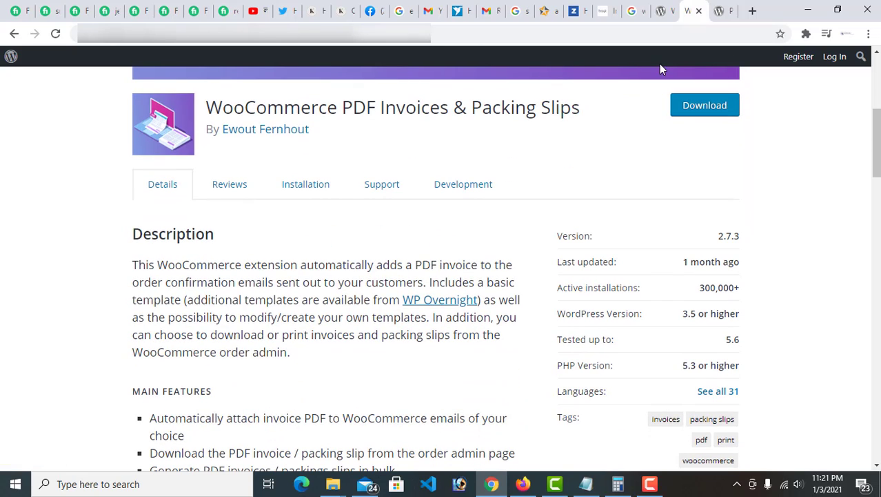
click(662, 11)
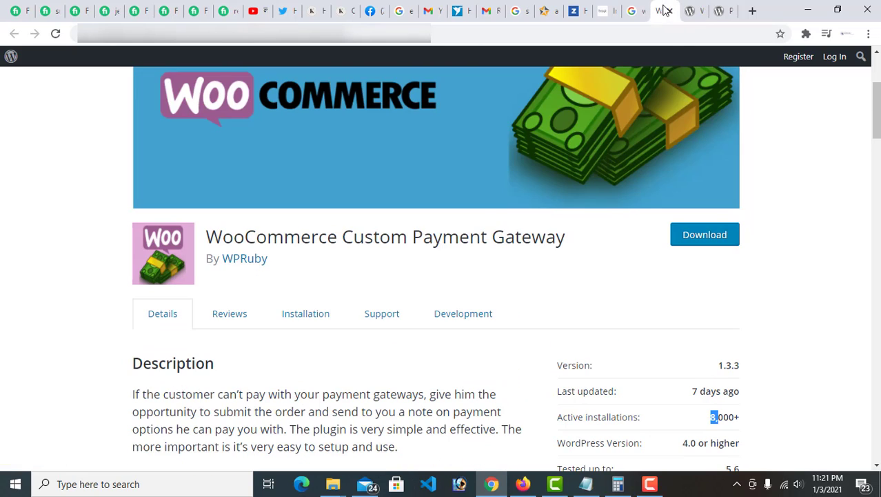
Log in to the Bayk WordPress admin with the prefilled credentials.
click(607, 10)
click(397, 312)
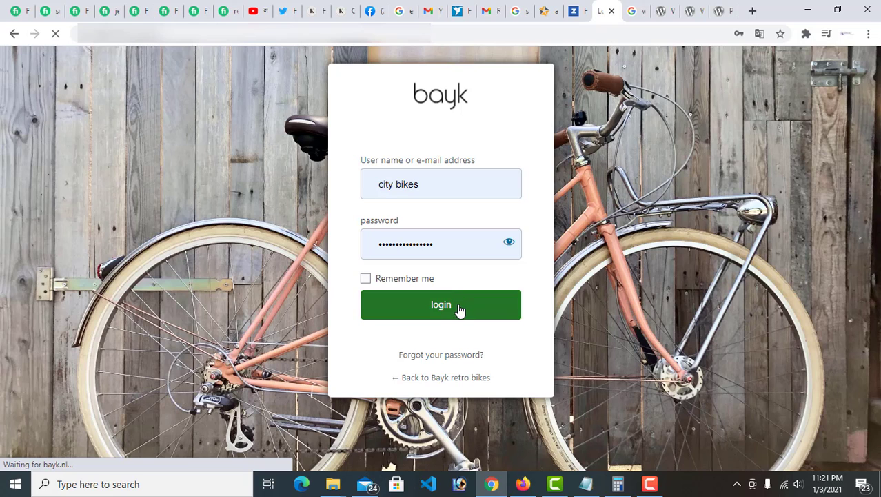
Close the WooCommerce Custom Payment Gateway page and view the PDF Invoices & Packing Slips plugin page from its beginning.
click(699, 6)
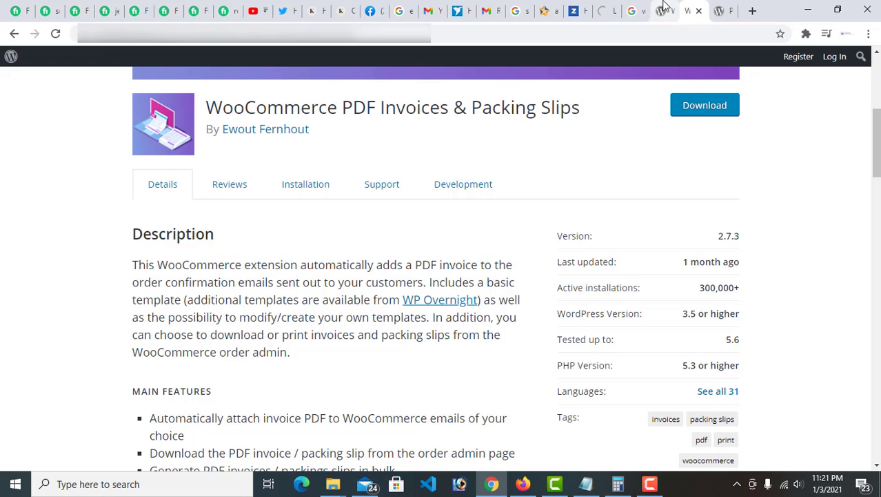
click(665, 8)
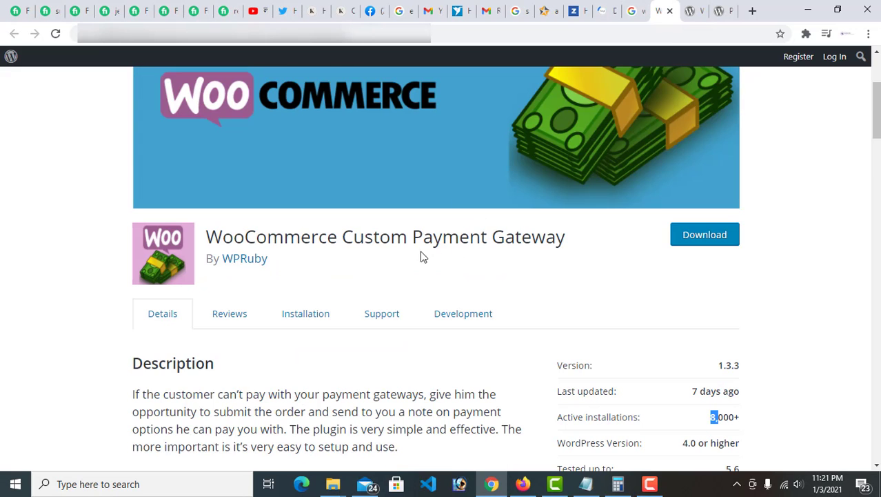
click(669, 11)
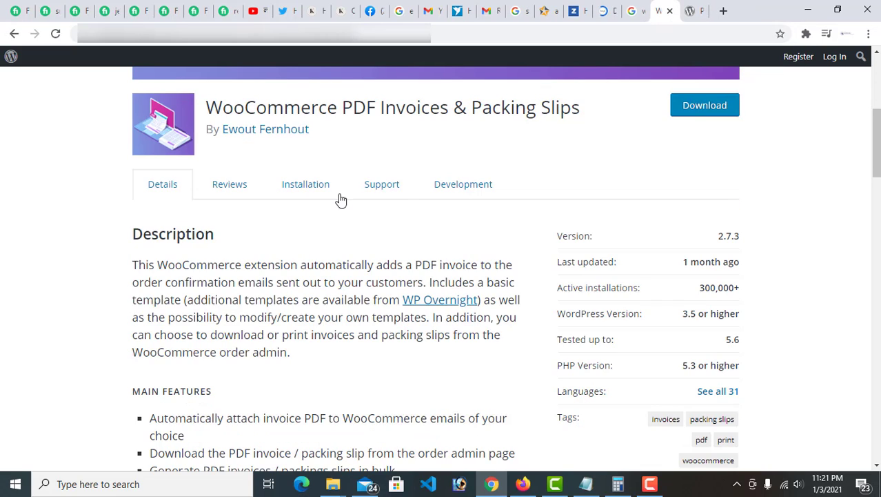
scroll(307, 286, up, 5)
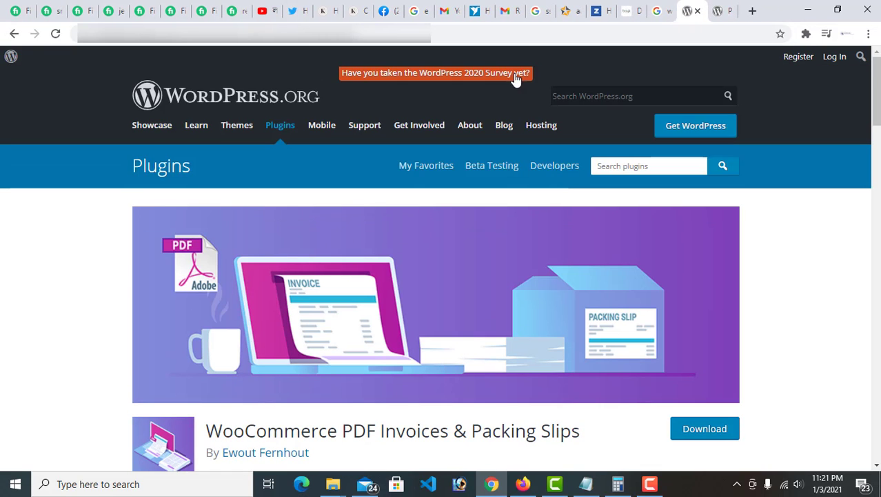
Return to the Bayk WordPress dashboard and look through its installed features for ShopMagic.
click(629, 9)
scroll(36, 314, down, 1)
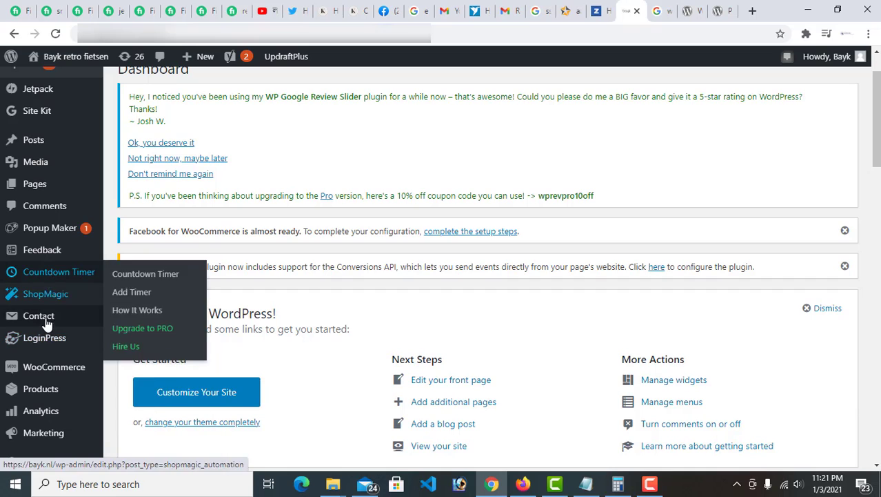
scroll(44, 335, down, 1)
scroll(28, 334, up, 2)
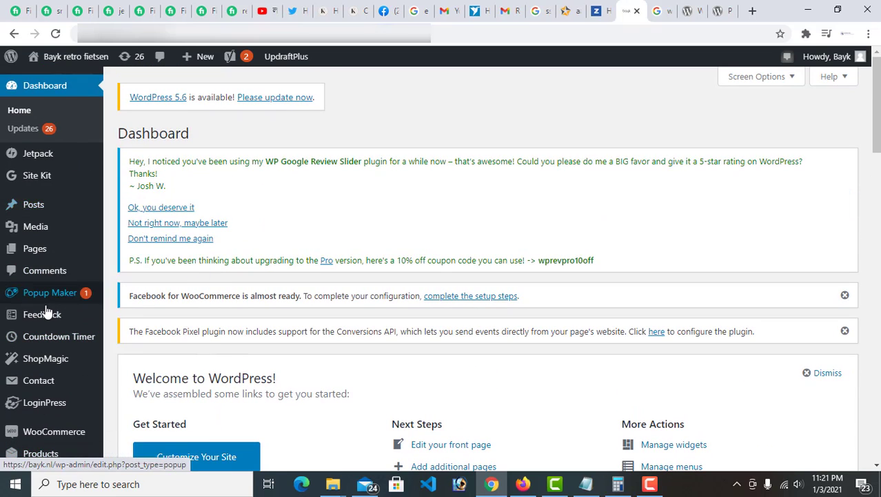
scroll(51, 313, down, 2)
mouse_move(55, 238)
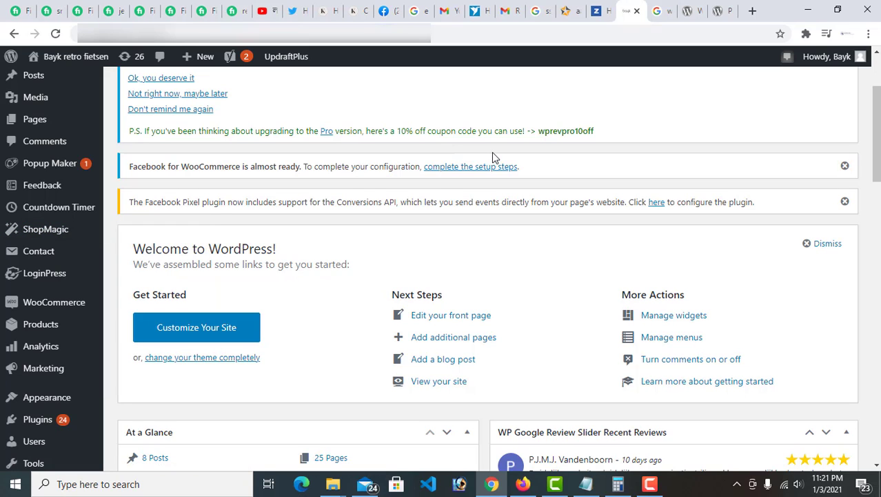
Search the web for "shopmaagic wordpress plugin" in a new browser tab.
click(752, 10)
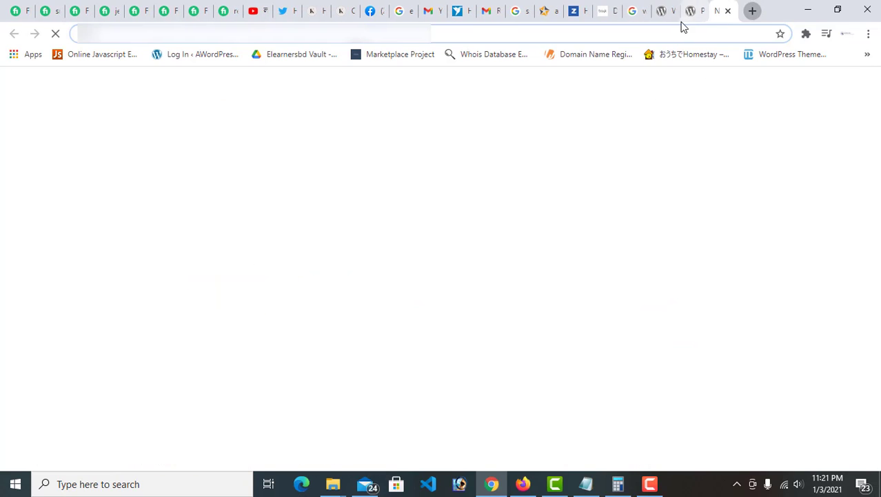
text(shop)
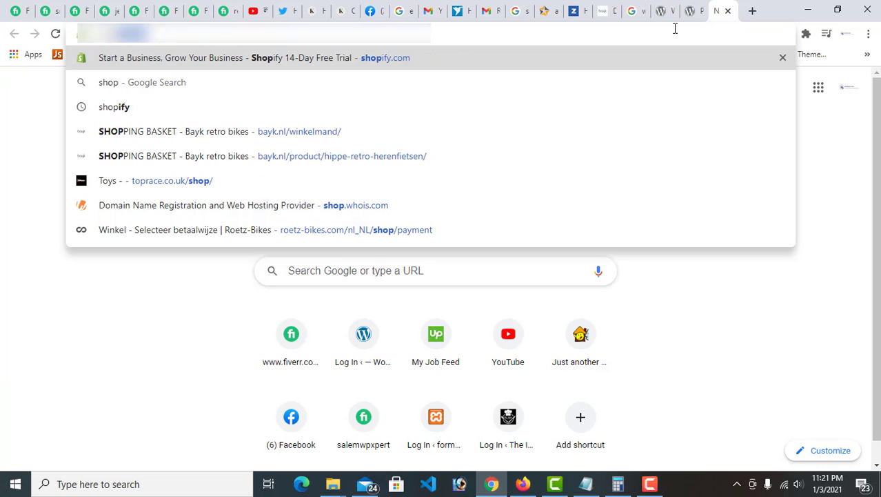
text(ma)
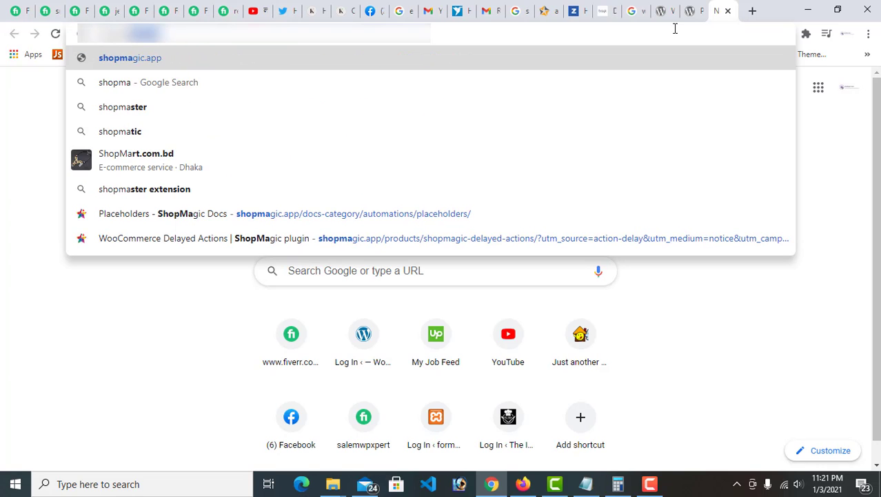
text(agice)
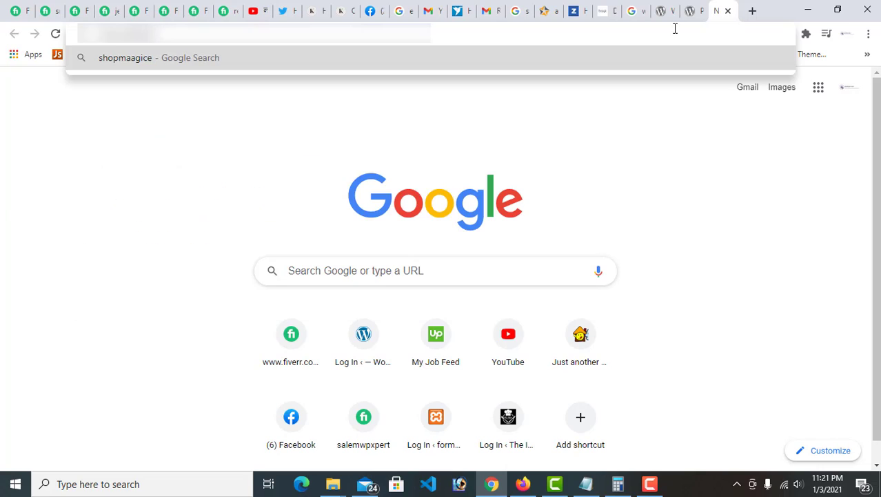
key(BackSpace)
text(word)
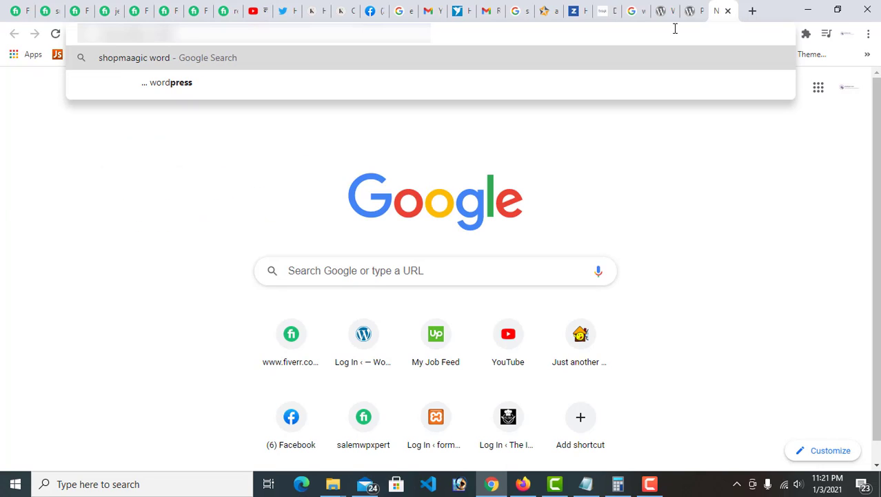
text(press plug)
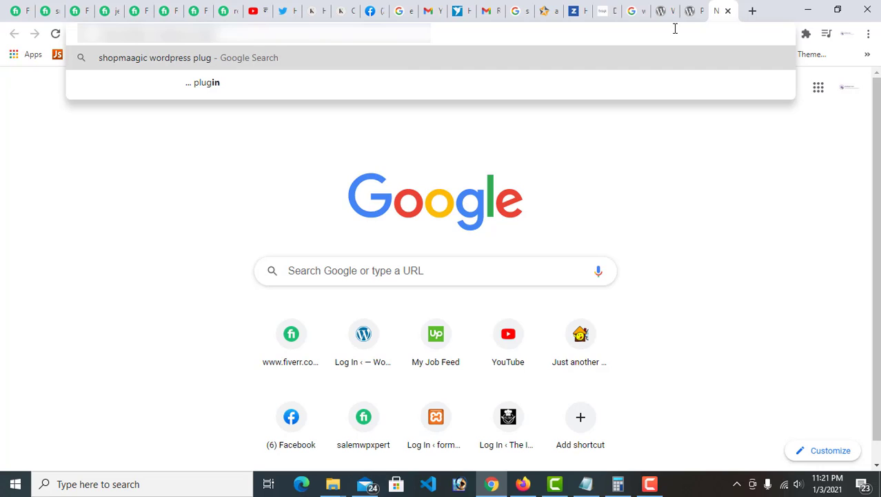
text(in)
key(Return)
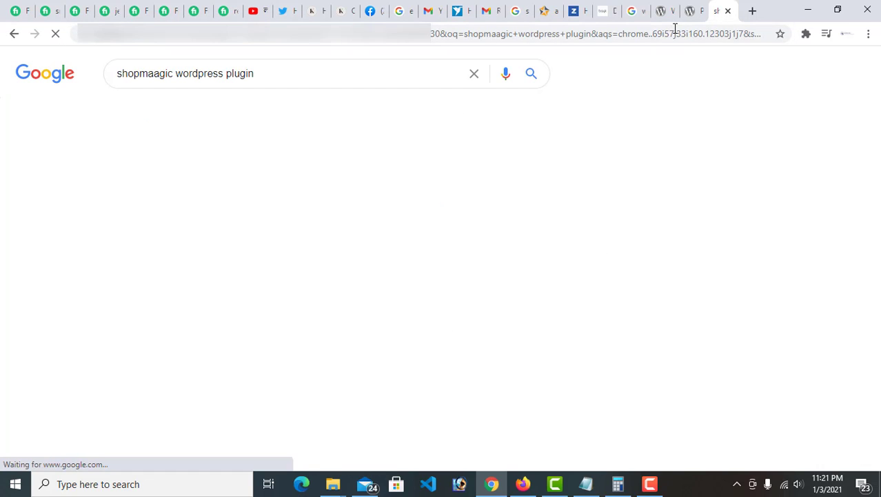
Open the wordpress.org result for ShopMagic in a separate tab and view the plugin's description and details.
scroll(256, 305, down, 4)
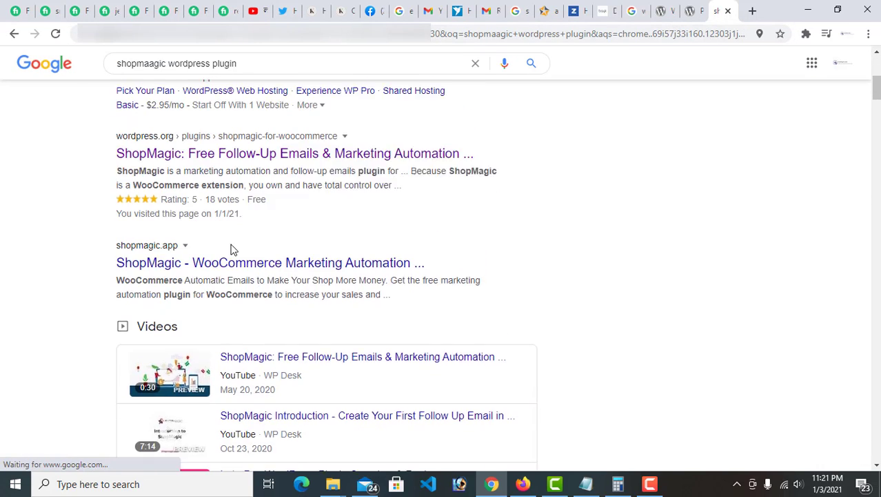
click(233, 239)
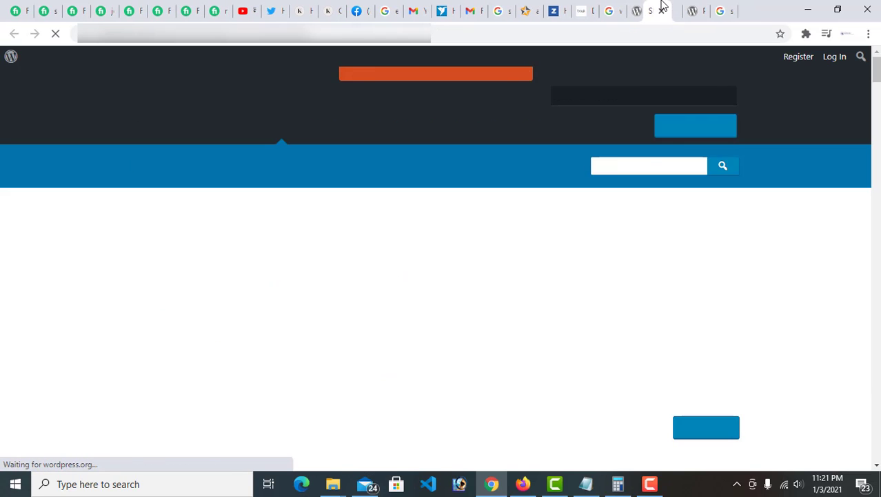
scroll(486, 183, down, 7)
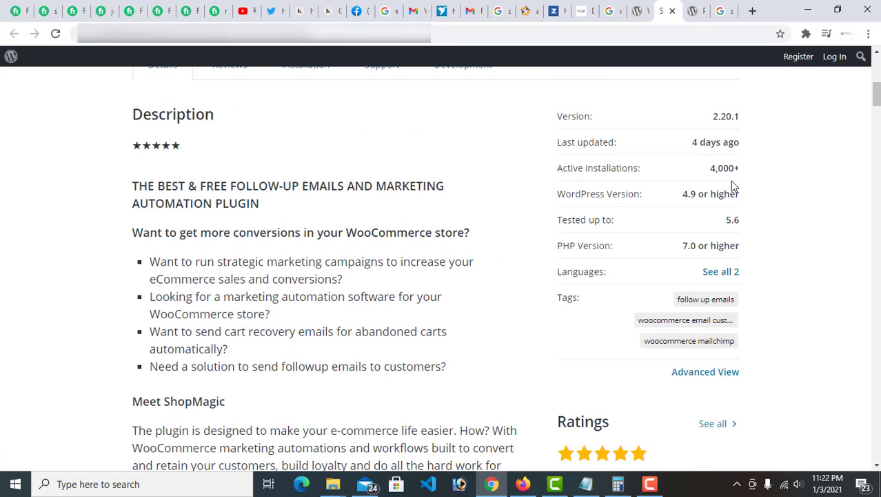
Review the WooCommerce PDF Invoices & Packing Slips plugin page alongside the ShopMagic plugin page.
click(623, 7)
click(646, 7)
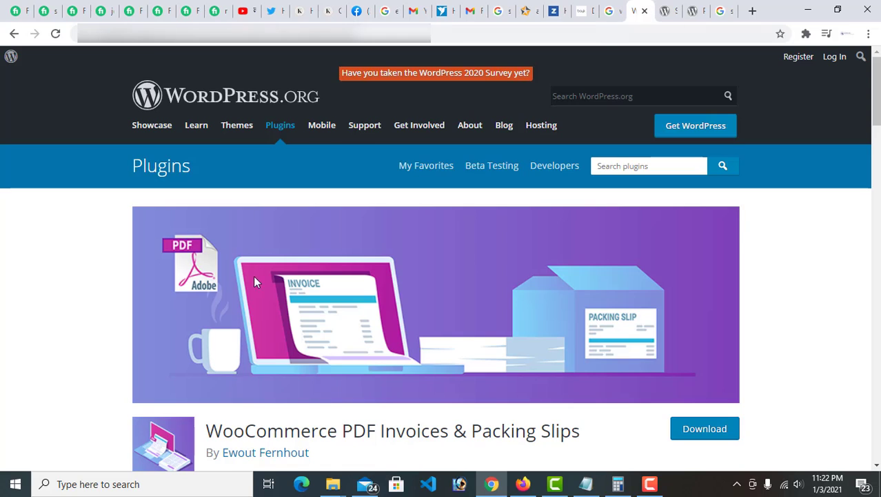
scroll(295, 266, down, 3)
click(681, 5)
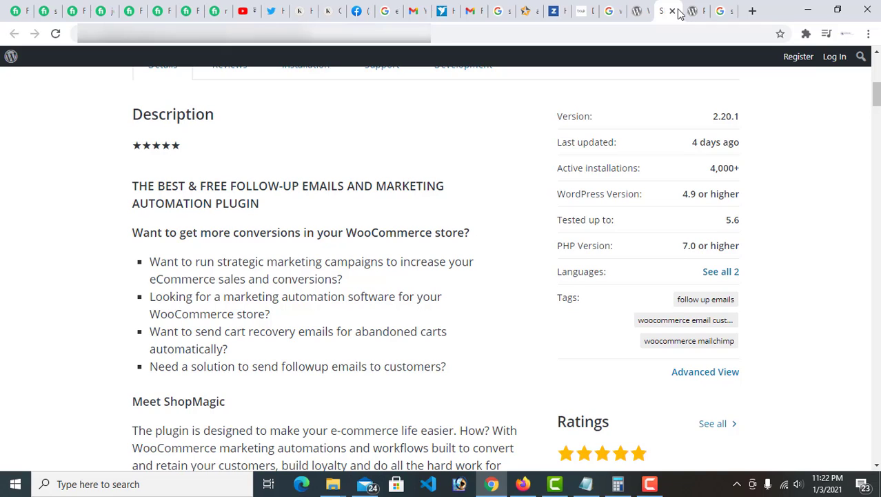
click(647, 7)
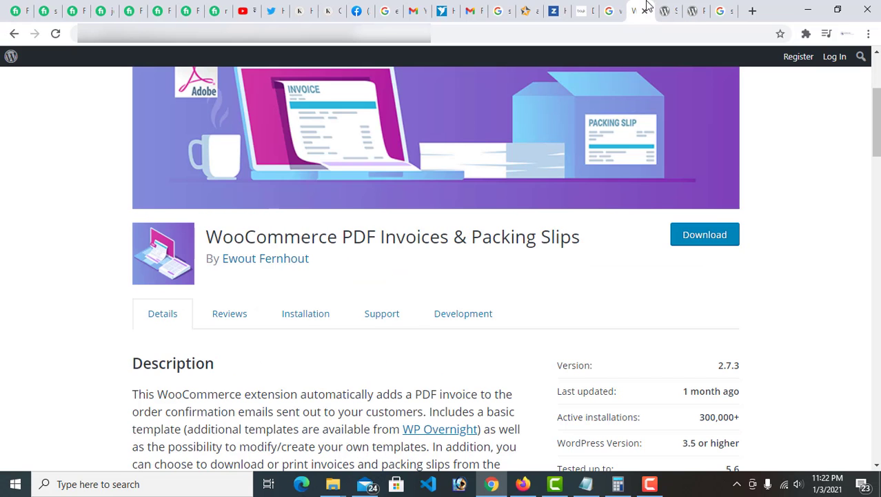
Go back to the Bayk WordPress admin, open ShopMagic's automations list and view the published automations.
click(605, 6)
click(564, 6)
click(580, 8)
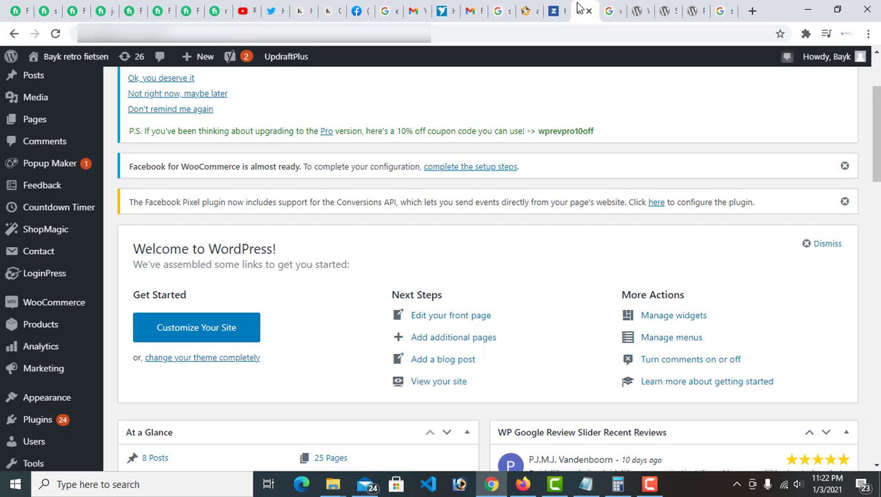
scroll(183, 228, down, 2)
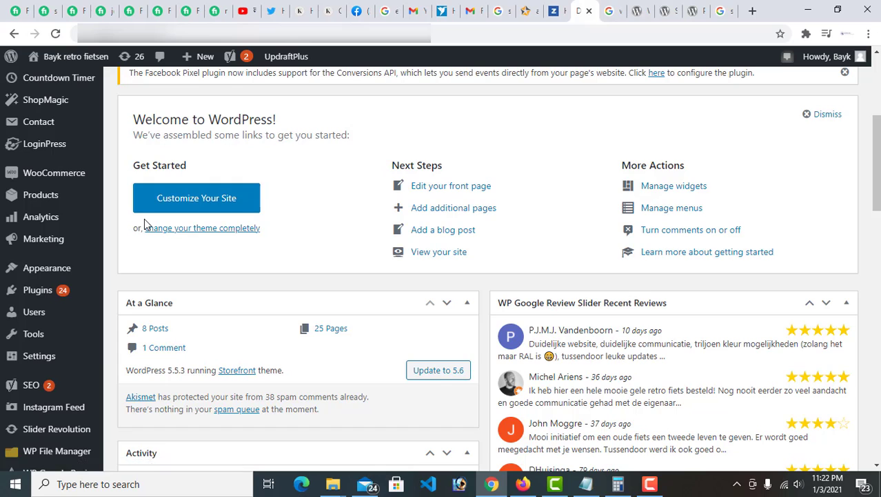
scroll(142, 222, up, 3)
mouse_move(46, 294)
click(156, 343)
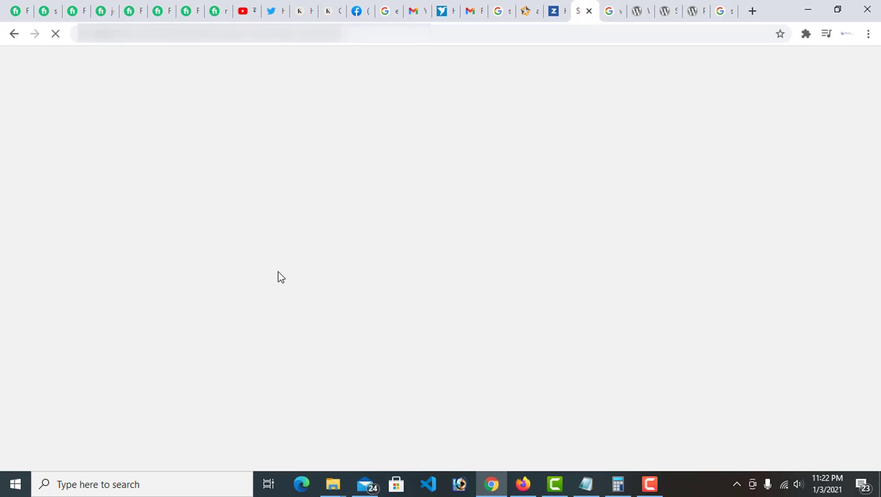
scroll(277, 270, down, 3)
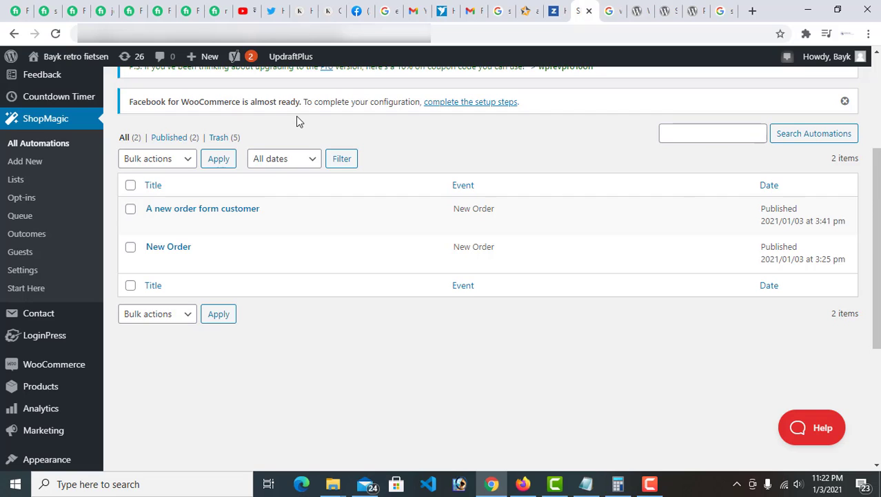
scroll(41, 252, up, 2)
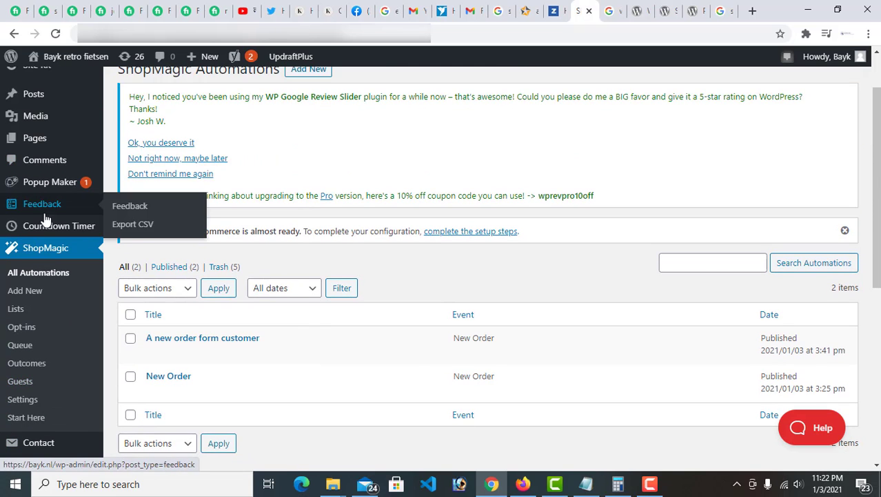
Open the WooCommerce orders list and look through the orders and their statuses.
scroll(43, 235, down, 5)
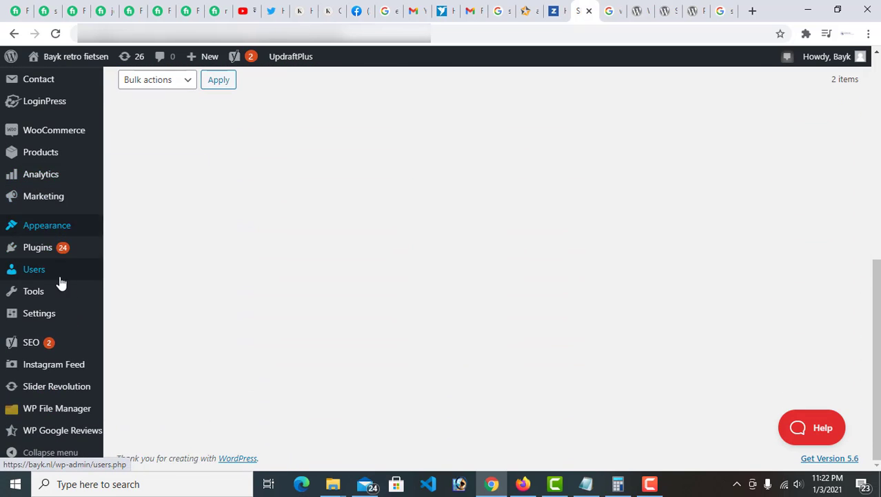
scroll(53, 235, up, 1)
click(152, 222)
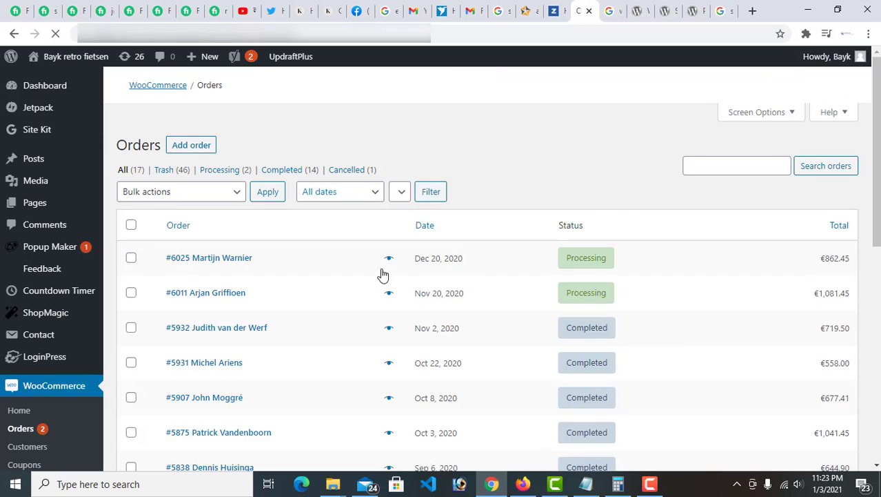
scroll(304, 294, down, 4)
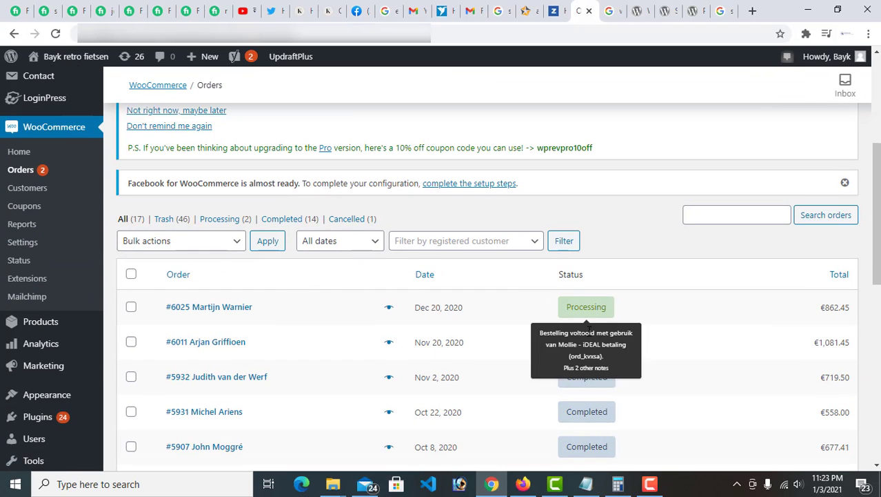
scroll(594, 307, down, 2)
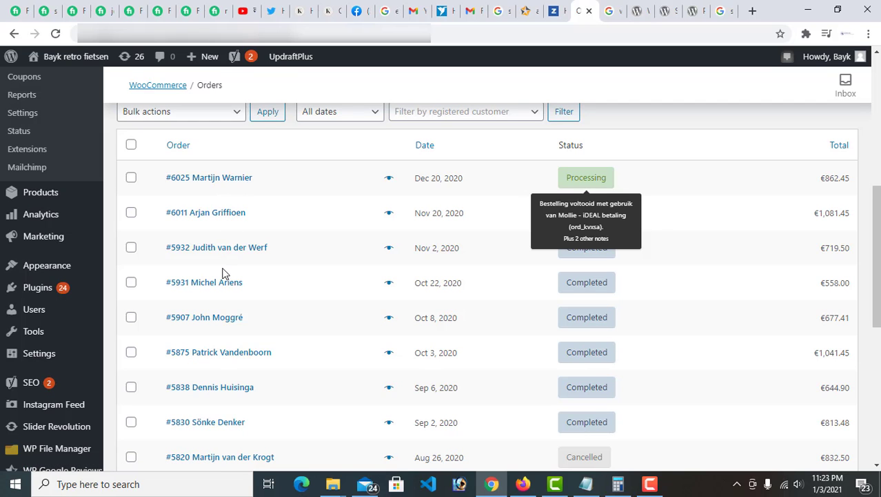
scroll(222, 307, down, 6)
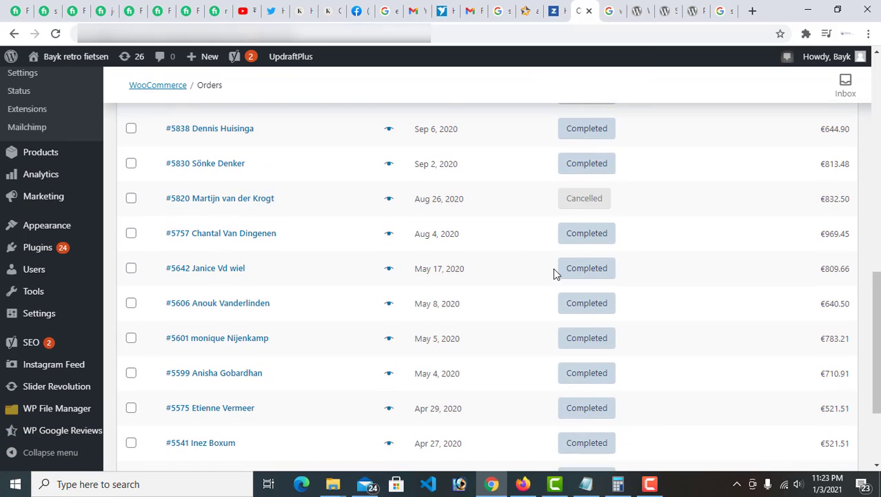
scroll(562, 315, up, 2)
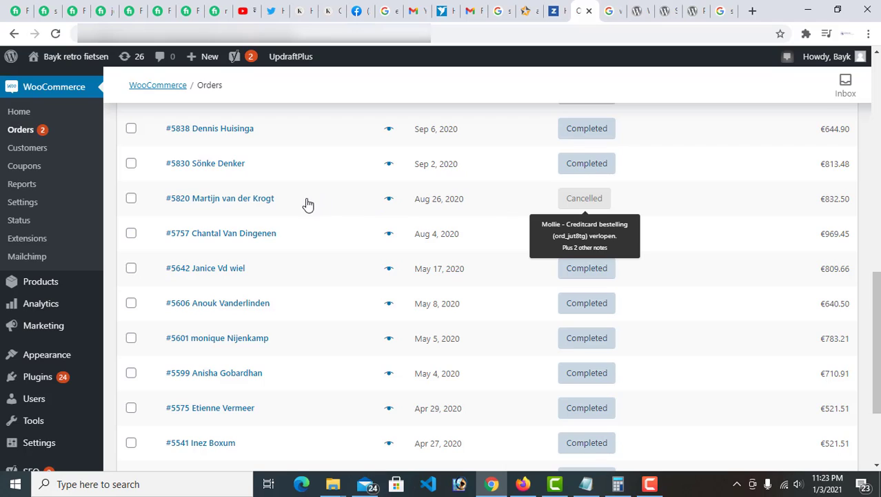
Open the cancelled order dated Aug 26, 2020 and view its billing, shipping, item and note details.
click(469, 210)
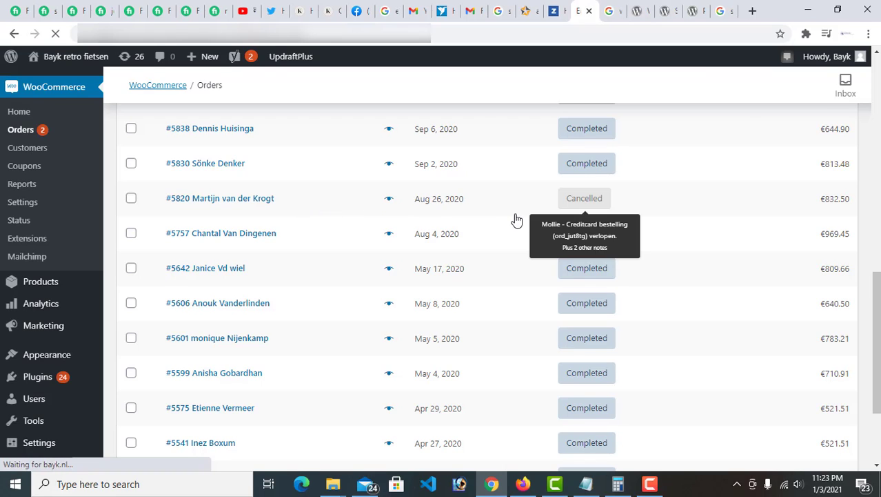
scroll(359, 256, down, 2)
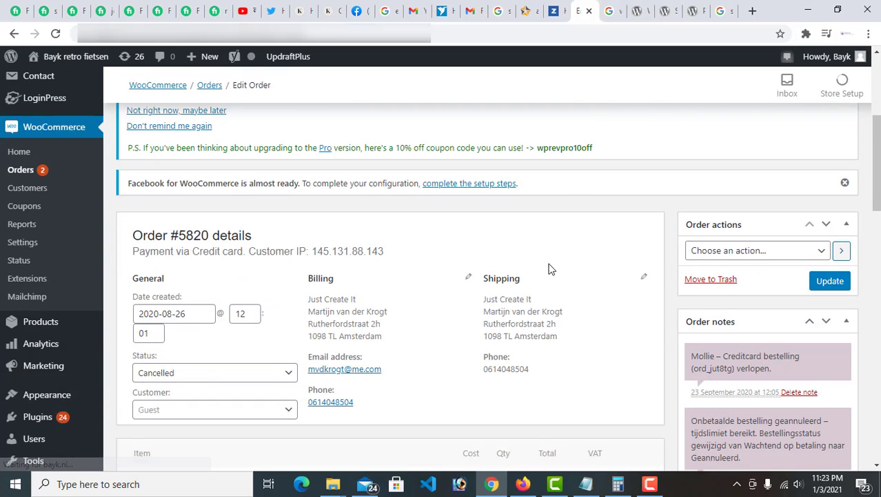
scroll(364, 246, down, 3)
scroll(300, 217, up, 3)
scroll(209, 305, down, 2)
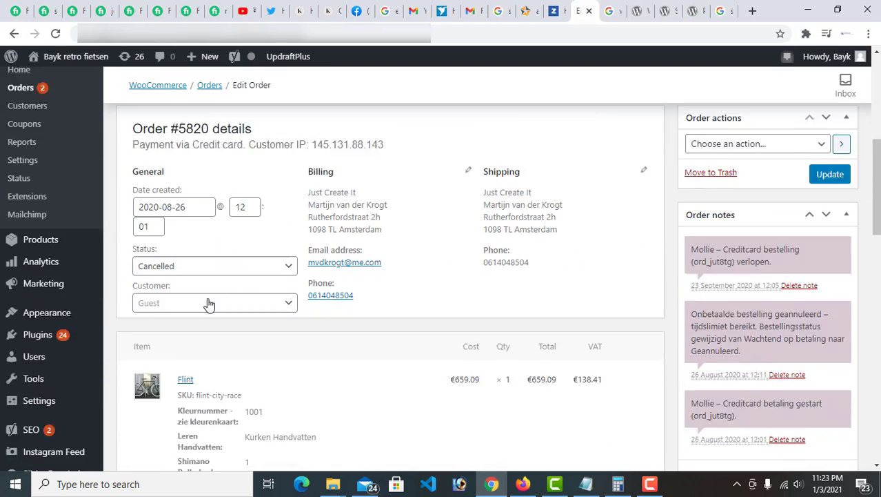
Check the order's status options, keep Cancelled selected, and view the available order actions without choosing one.
scroll(209, 304, down, 5)
scroll(286, 303, up, 5)
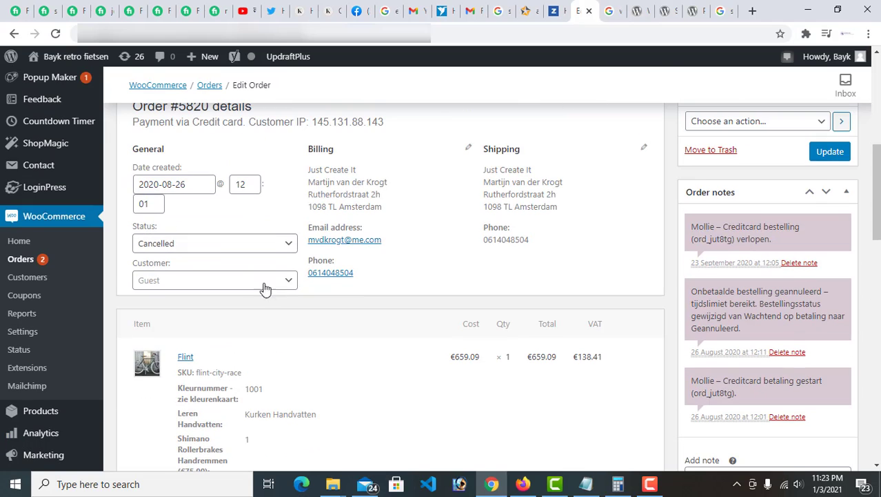
click(217, 244)
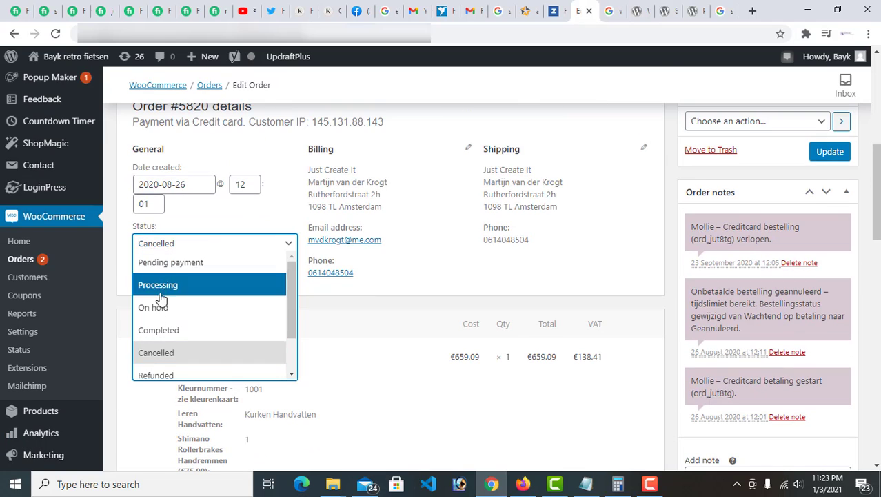
click(148, 357)
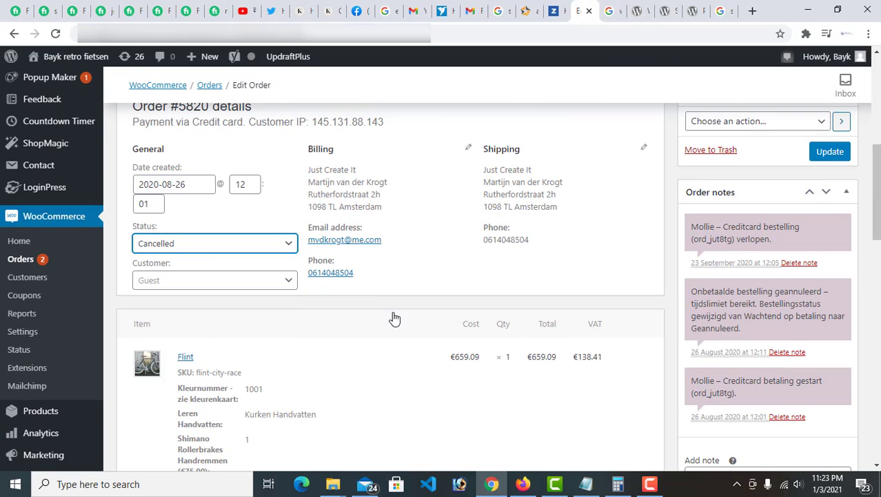
click(787, 121)
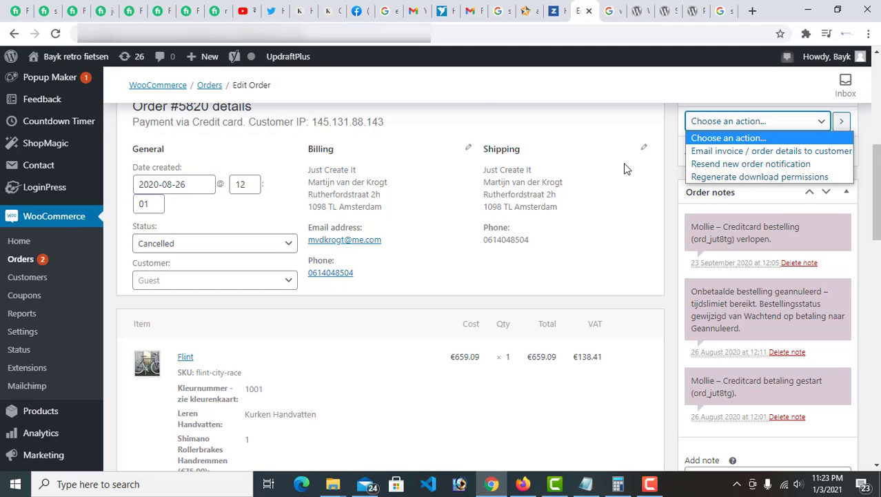
click(672, 167)
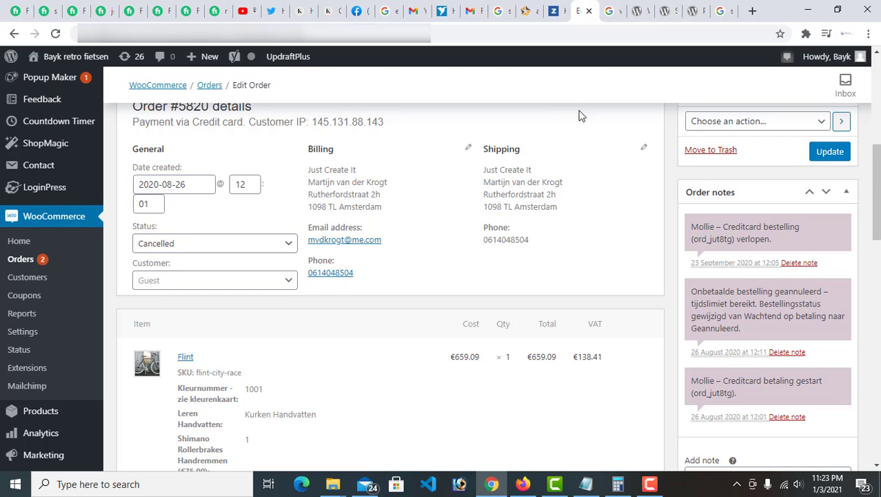
Look through the order's Flint bike options, shipping line and totals.
scroll(371, 143, up, 2)
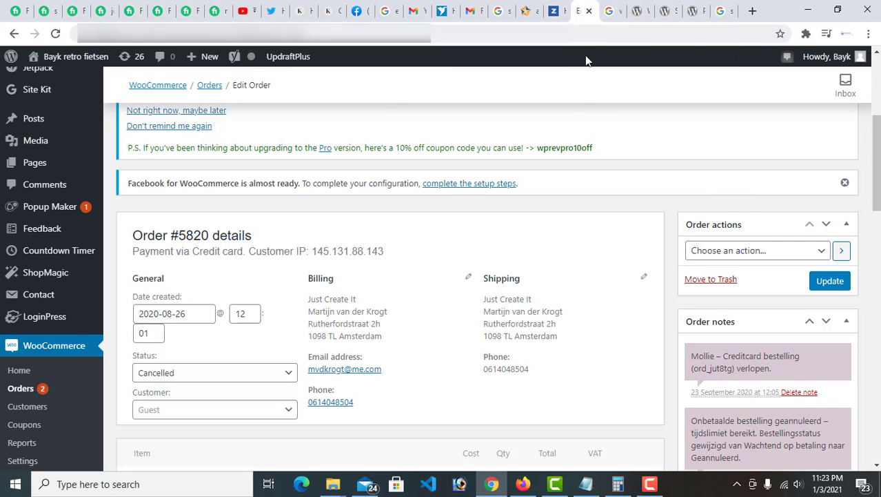
scroll(665, 212, down, 10)
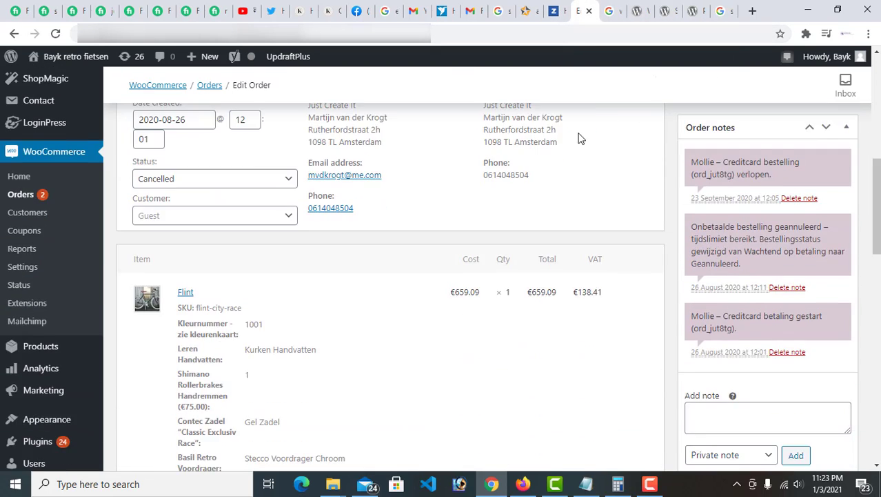
scroll(724, 276, up, 1)
scroll(724, 268, up, 1)
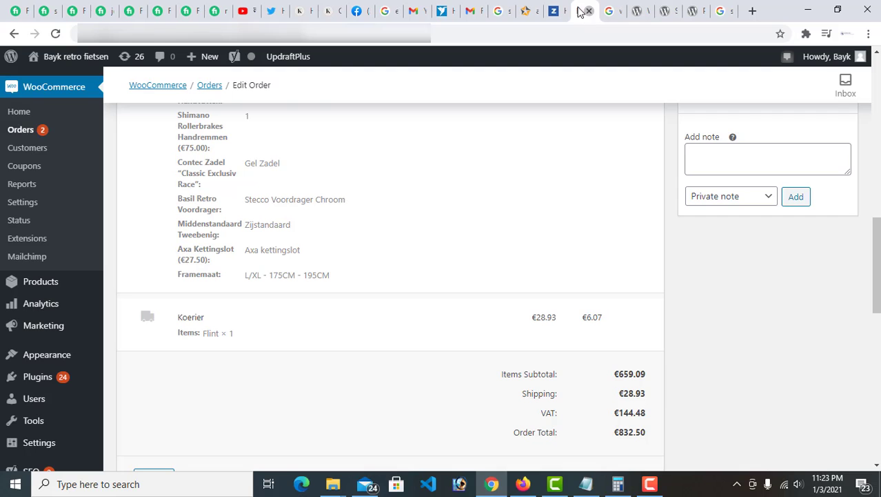
Log out of the Bayk WordPress admin and switch to the Fiverr inbox conversation with the bike shop client.
mouse_move(825, 58)
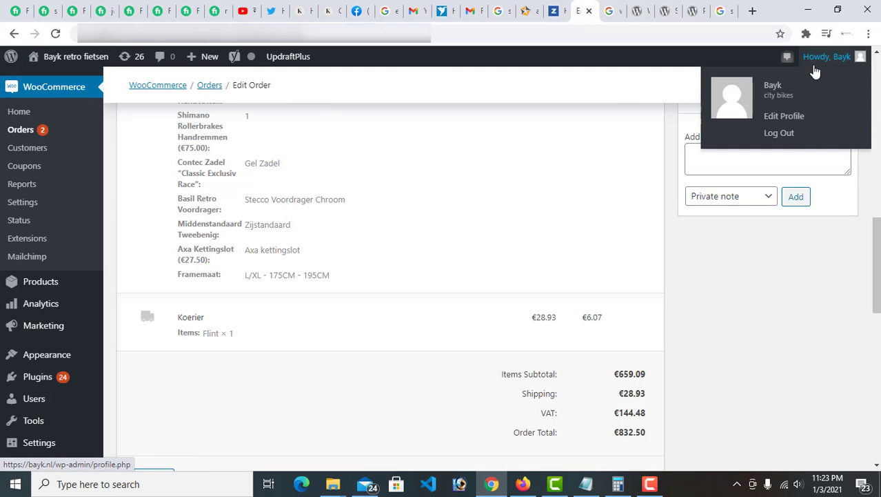
click(786, 136)
click(181, 9)
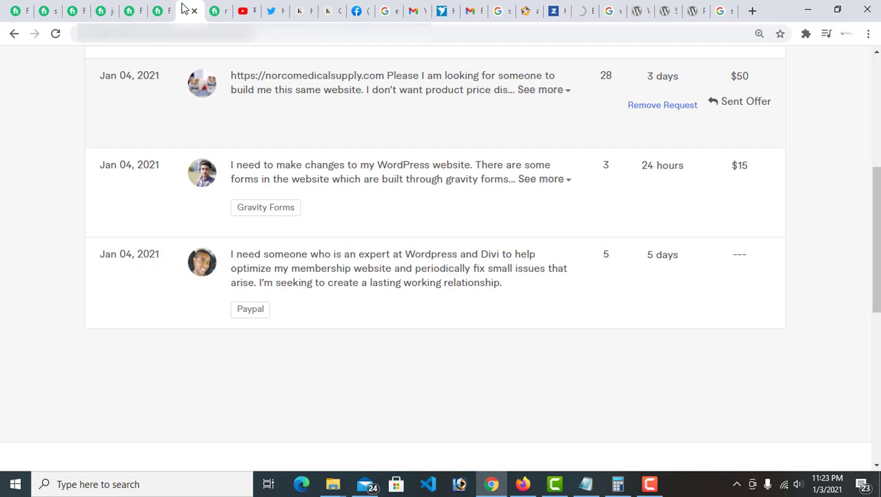
click(165, 8)
click(134, 8)
click(104, 9)
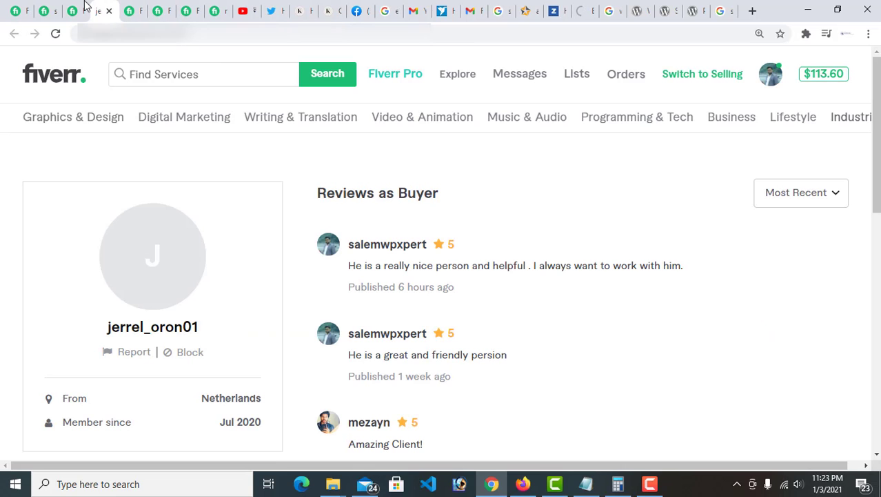
click(77, 9)
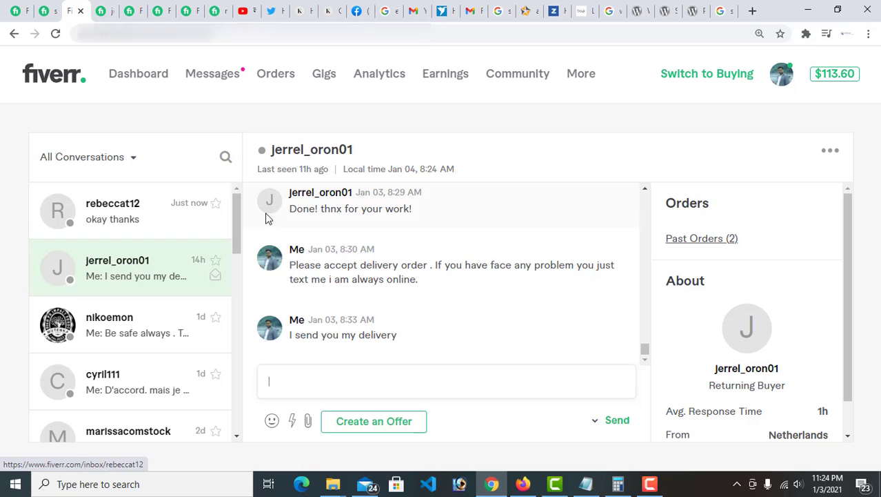
Open the bike shop client's conversation from the Fiverr message inbox and review the latest delivery messages.
click(224, 76)
click(282, 119)
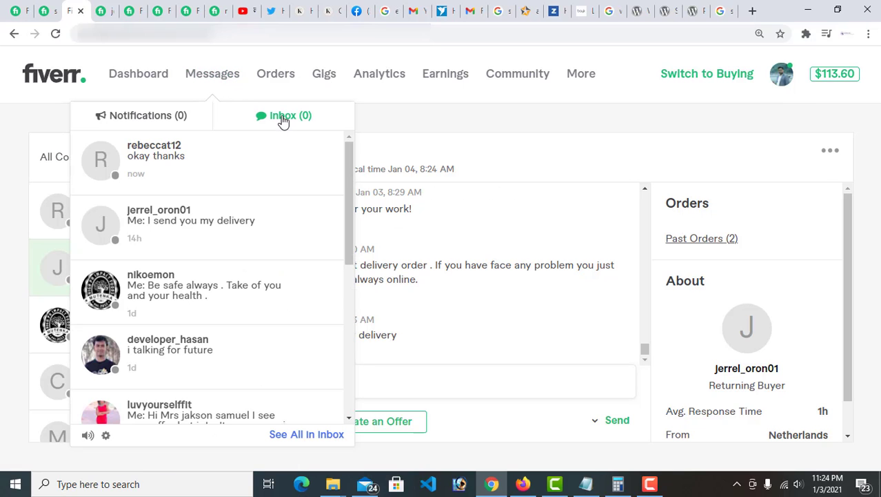
click(169, 231)
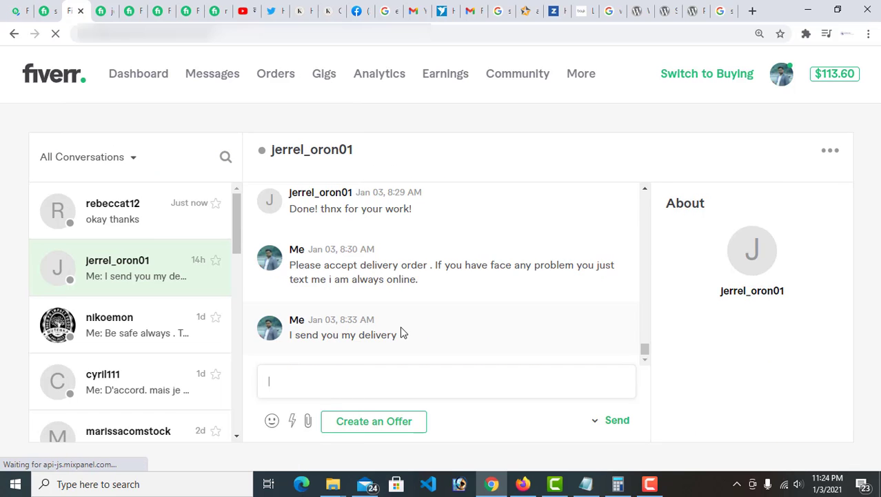
scroll(317, 300, up, 5)
scroll(312, 298, up, 3)
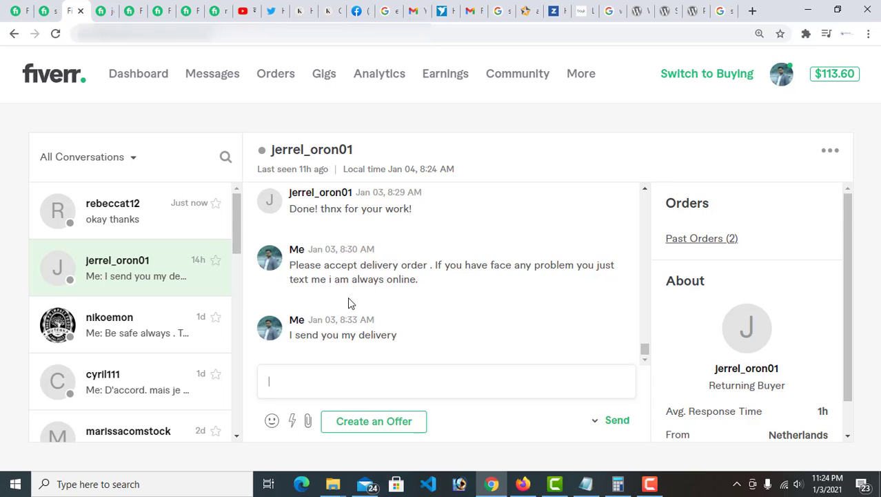
scroll(351, 302, up, 3)
scroll(354, 301, down, 3)
Open Fiverr's order management and look through the completed orders.
click(283, 78)
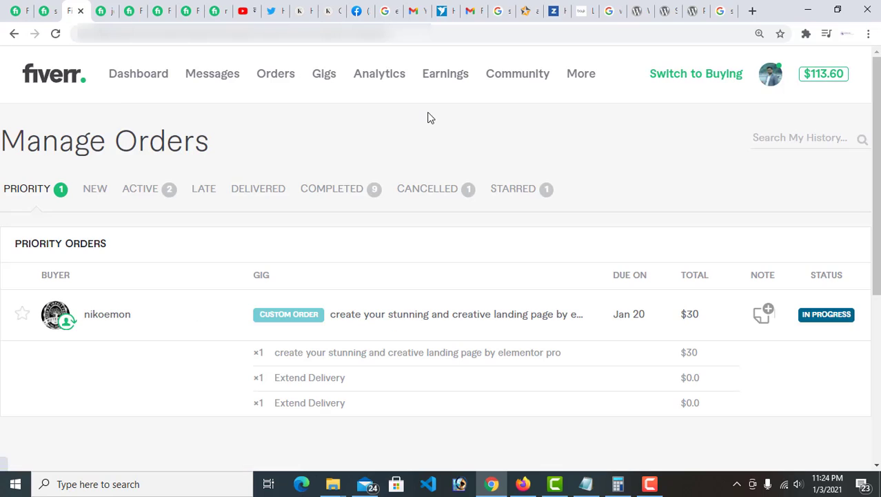
click(343, 204)
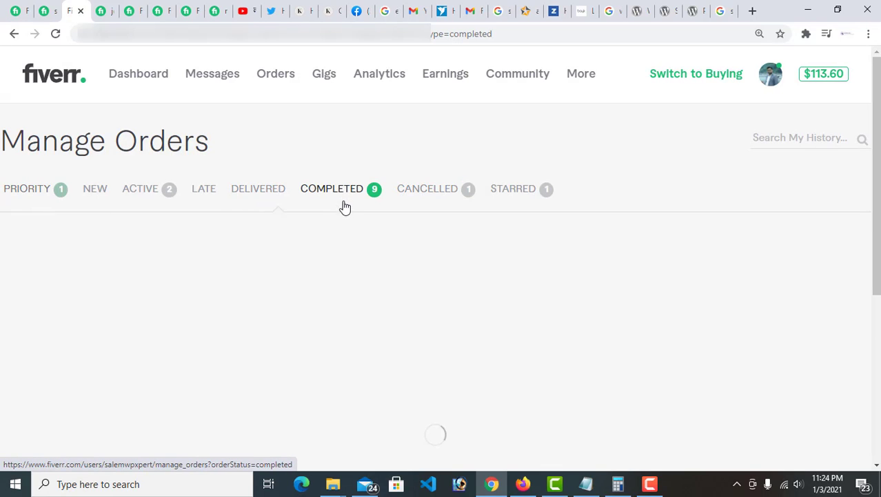
scroll(412, 274, down, 1)
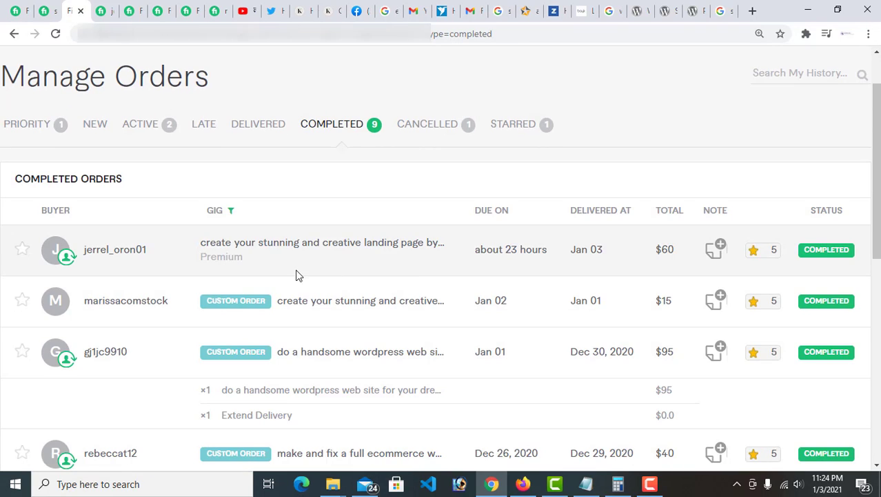
scroll(297, 275, down, 1)
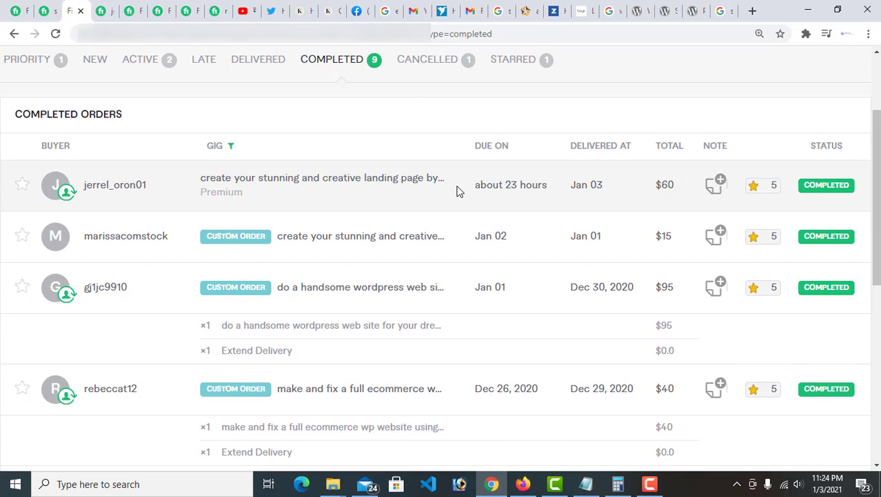
Open the client's completed Premium landing page order delivered Jan 03 and examine its price, package contents and order start.
click(422, 185)
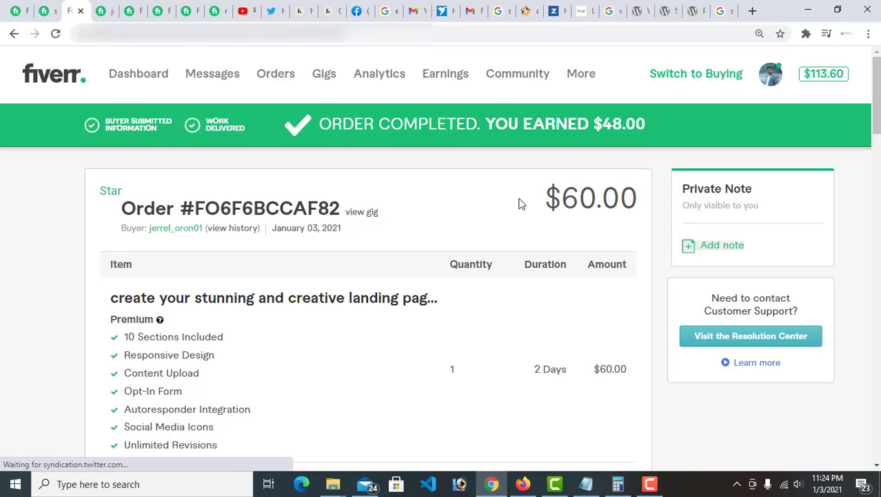
drag(521, 202, 591, 236)
scroll(484, 280, down, 5)
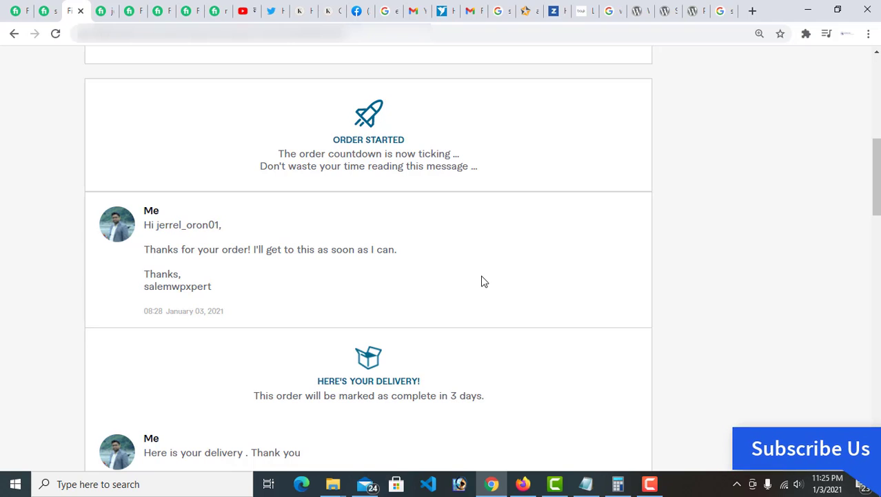
scroll(523, 298, up, 4)
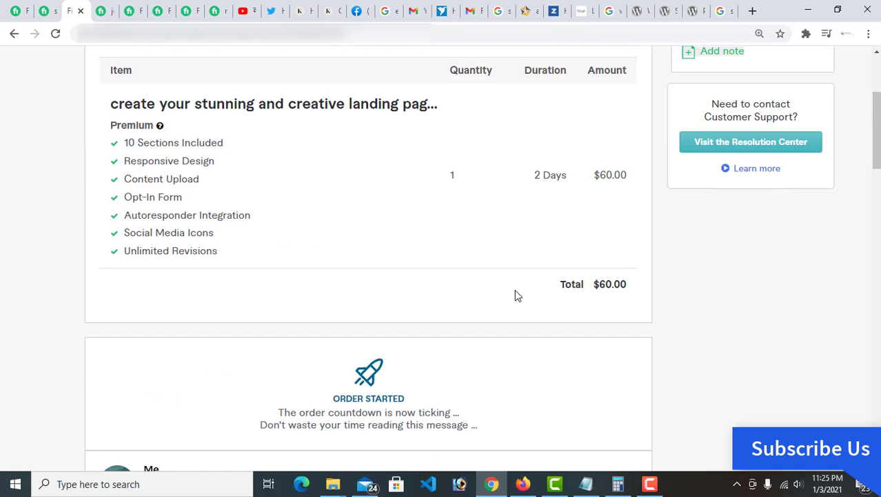
scroll(515, 291, up, 3)
scroll(527, 297, down, 6)
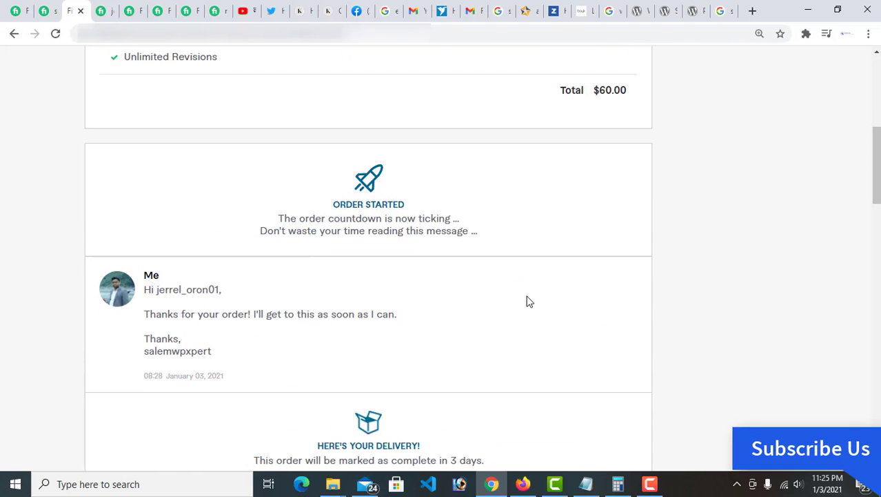
View the delivery attachment and read the buyer and seller reviews on the completed order.
scroll(524, 300, down, 7)
scroll(520, 302, down, 3)
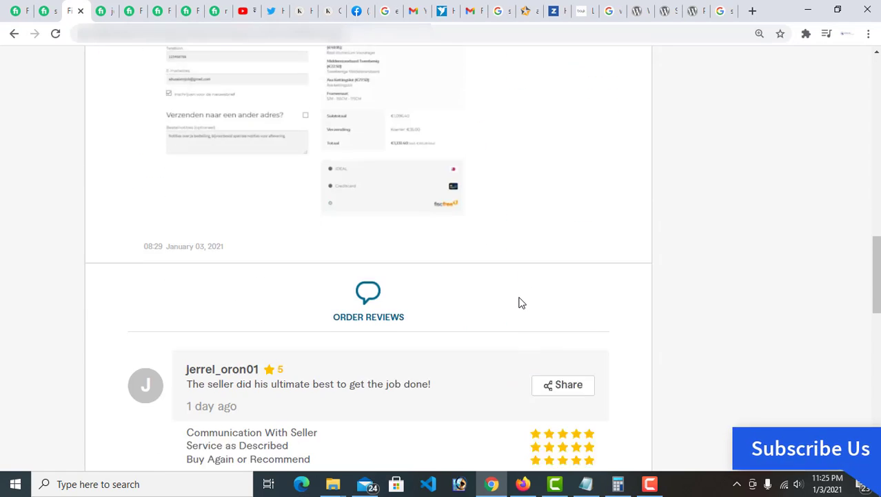
scroll(521, 302, down, 3)
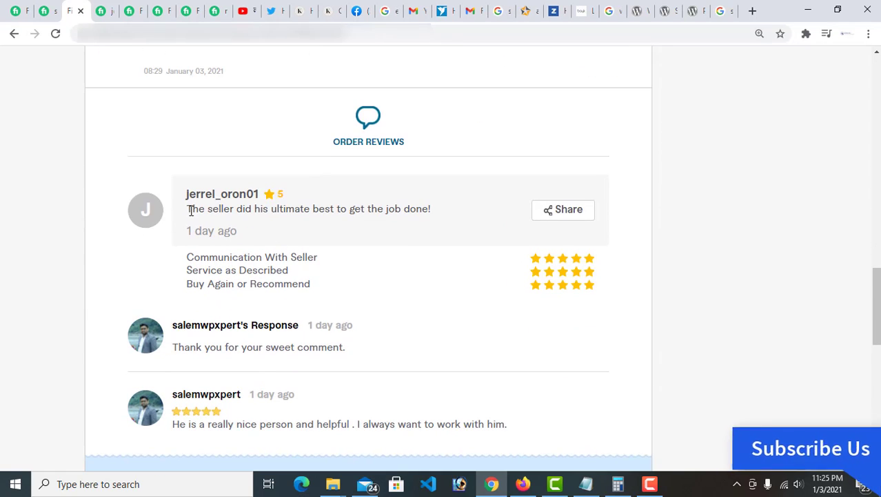
scroll(429, 213, down, 3)
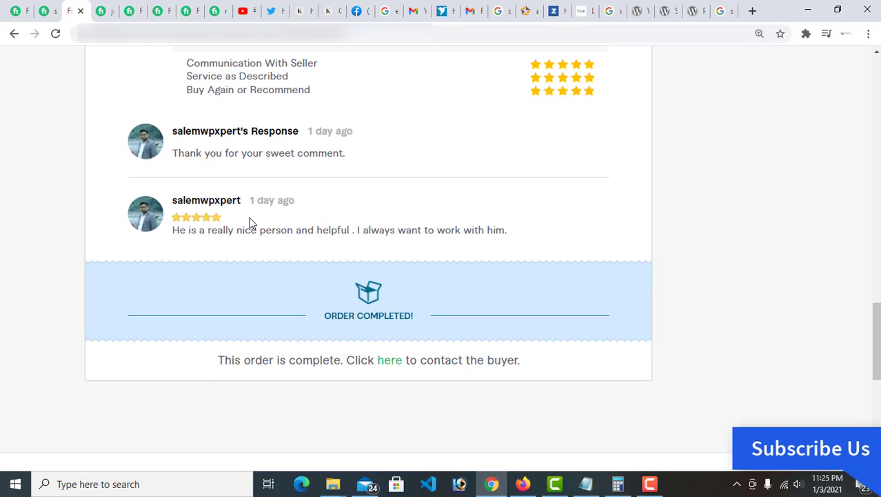
Return to the order summary, review the package items and highlight the order's price.
scroll(525, 296, up, 8)
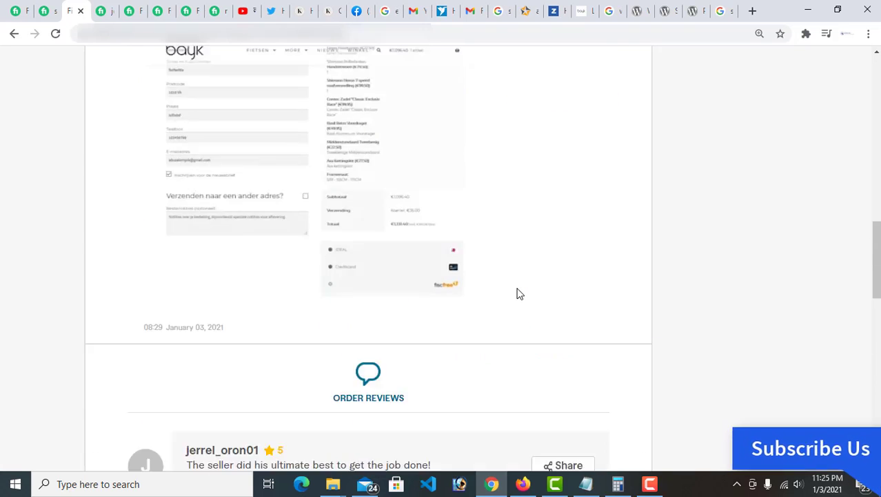
scroll(520, 294, up, 4)
scroll(520, 294, up, 4)
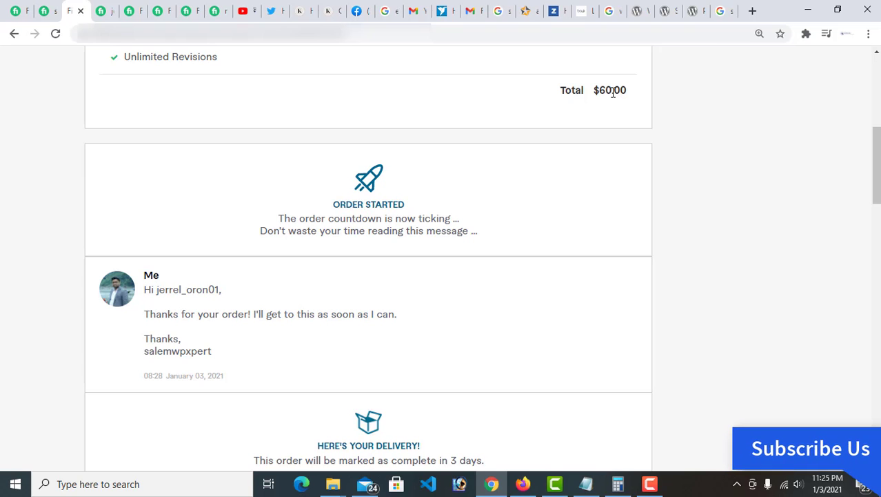
scroll(551, 220, up, 4)
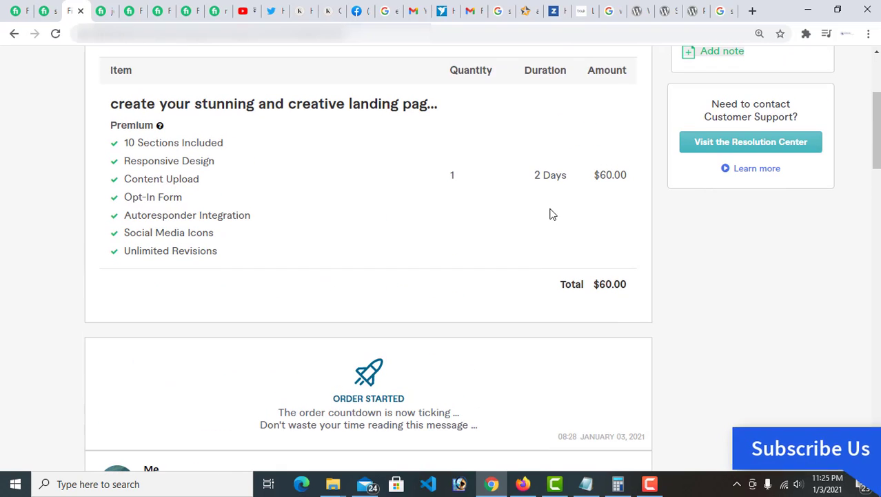
scroll(551, 214, up, 1)
scroll(549, 212, up, 1)
scroll(550, 212, down, 3)
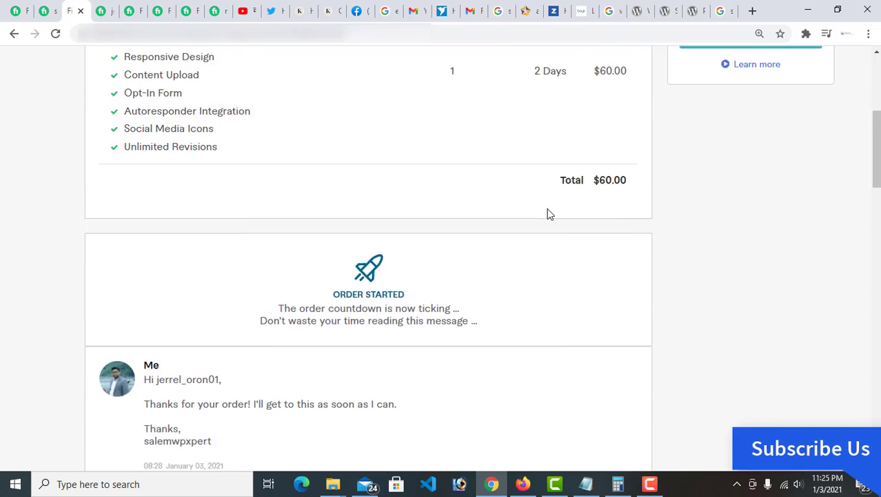
scroll(549, 212, up, 4)
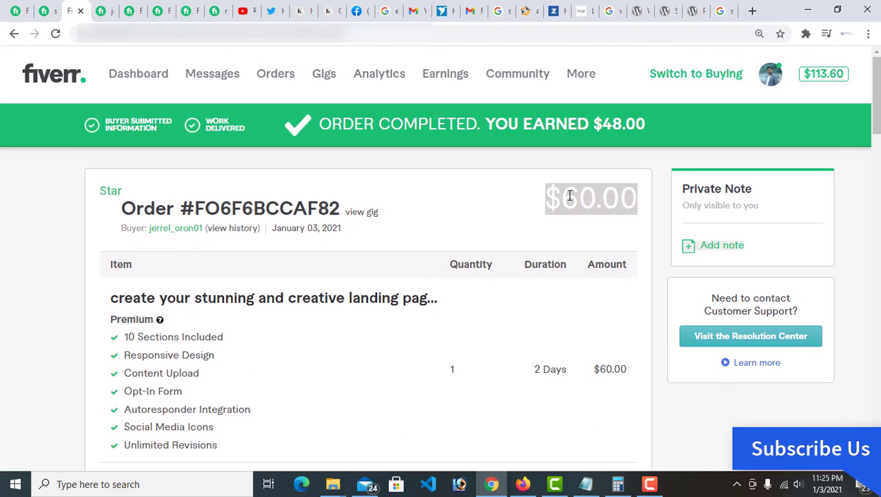
double_click(579, 197)
Highlight the Order Started message in the order timeline.
scroll(362, 243, down, 4)
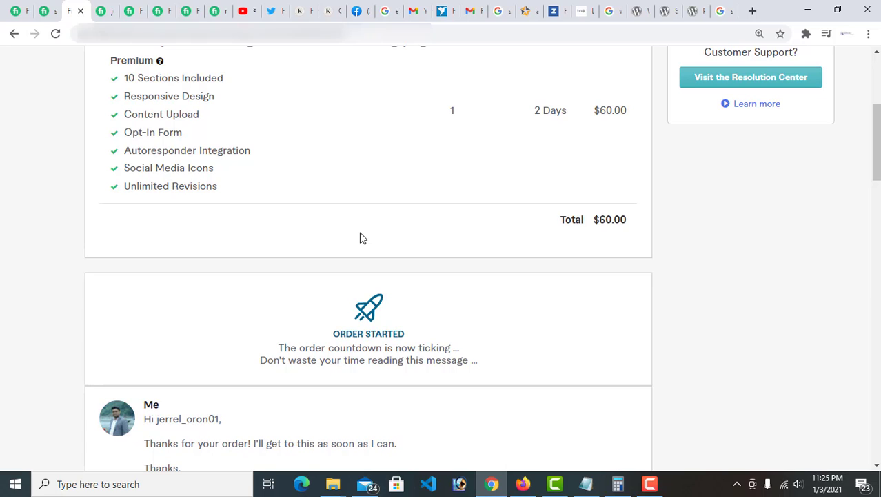
scroll(356, 244, down, 2)
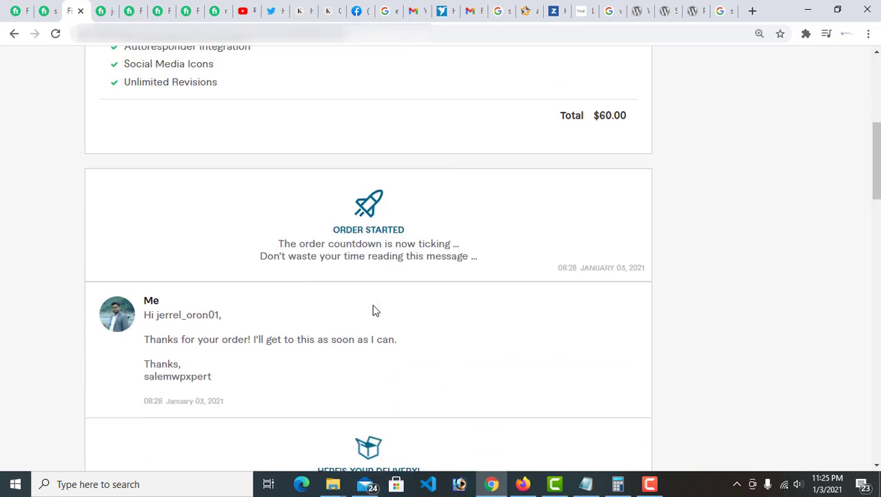
drag(332, 204, 472, 230)
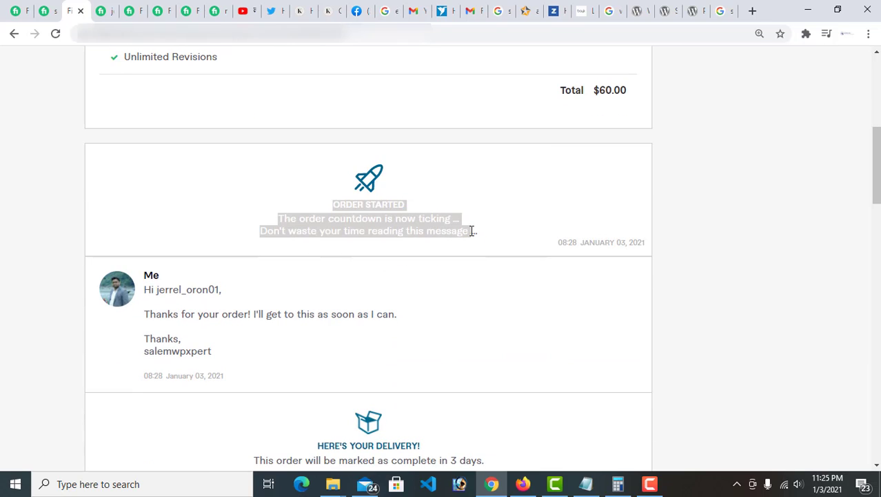
scroll(472, 230, up, 2)
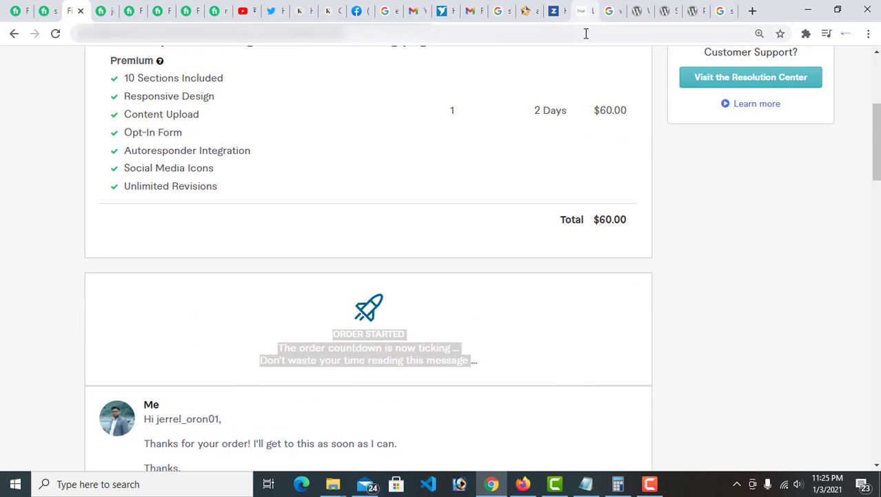
Highlight the Premium package's price in the order summary and bring up the Bayk site's login page.
triple_click(605, 112)
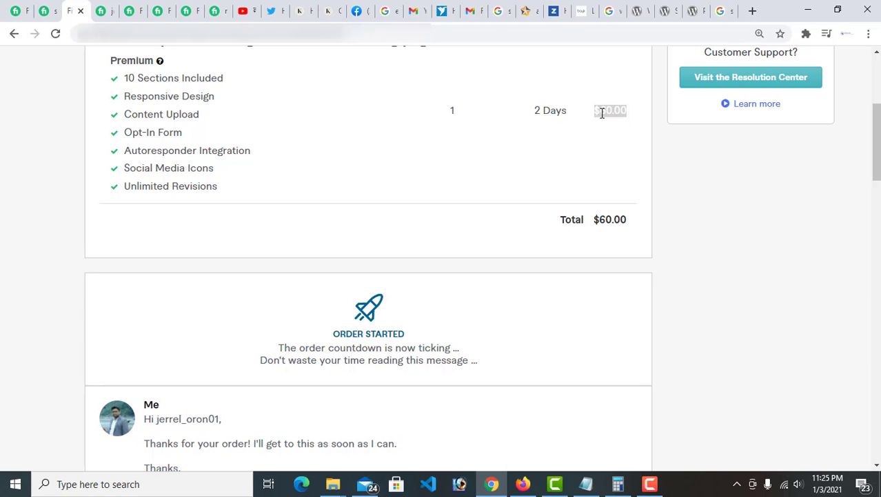
click(581, 11)
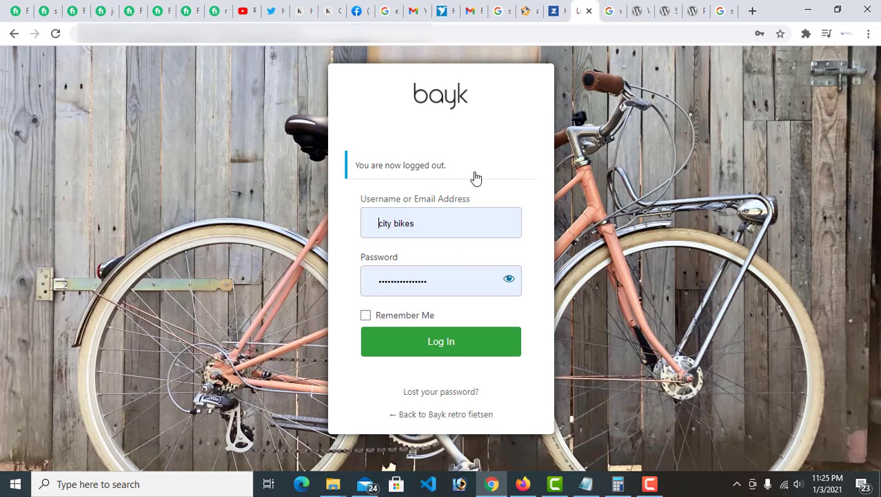
Look through the open payment gateway sites, viewing the SSLCOMMERZ footer and aamarPay's partners section.
click(635, 10)
click(613, 8)
click(562, 8)
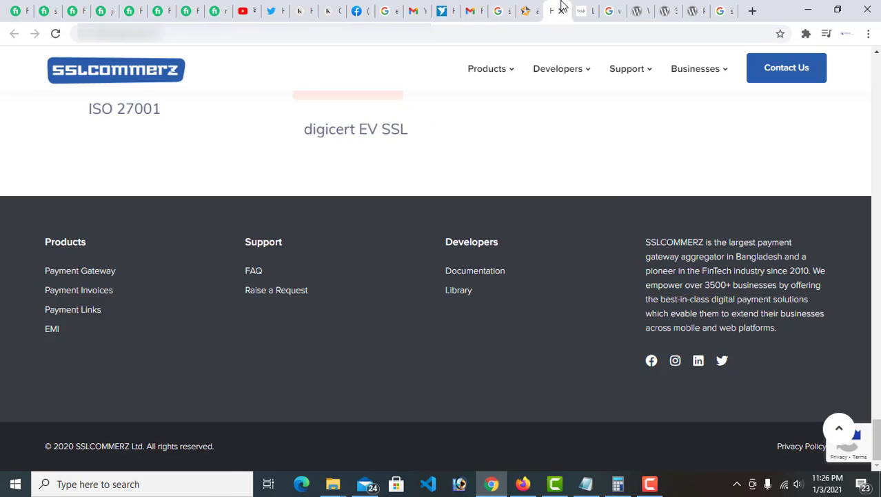
click(581, 11)
click(529, 11)
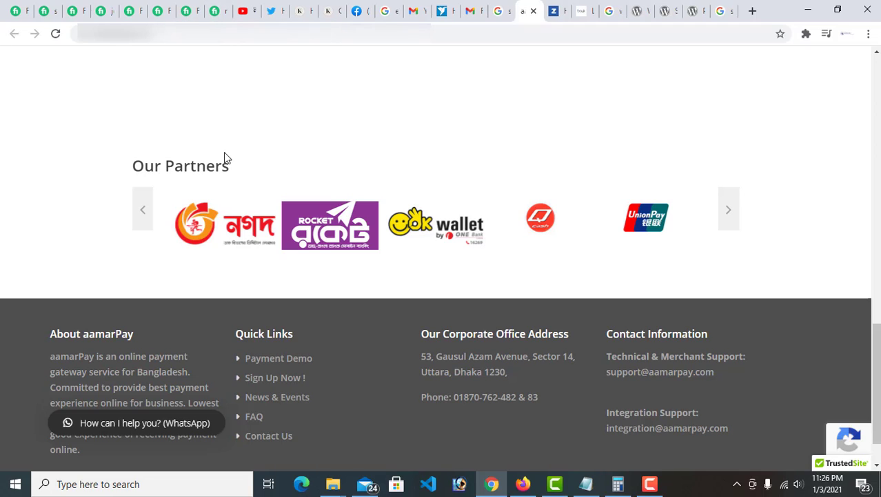
scroll(224, 158, down, 1)
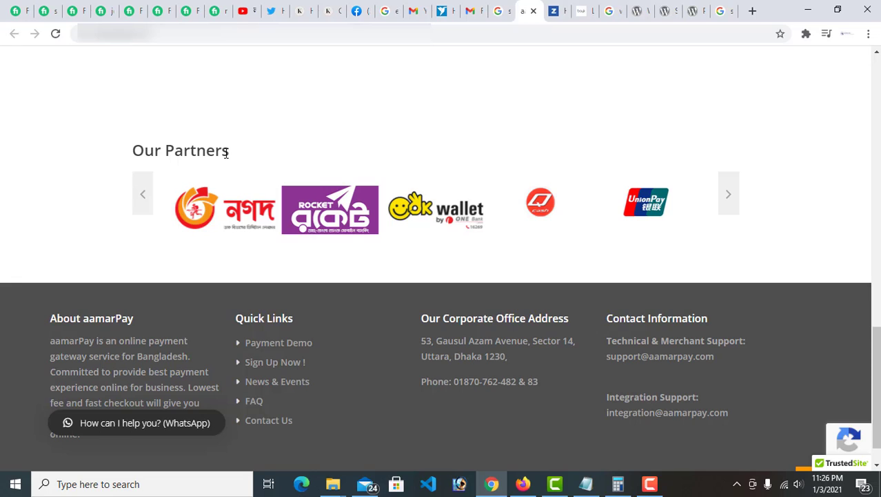
scroll(226, 153, up, 1)
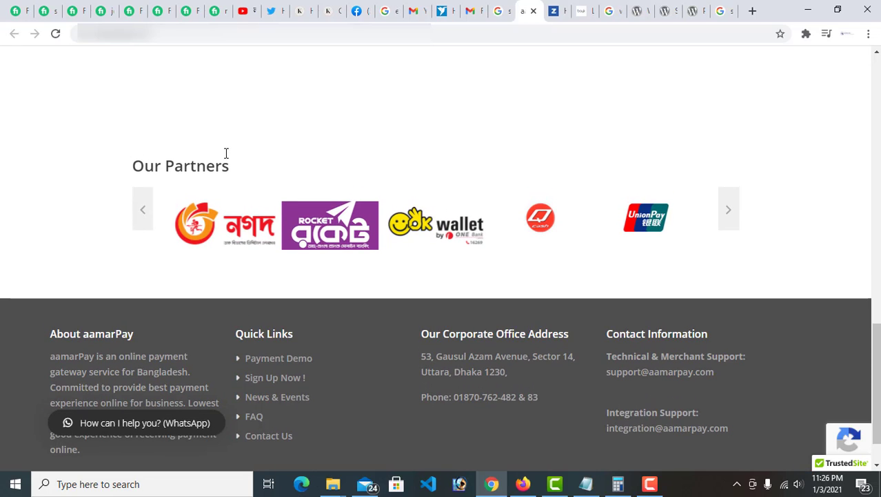
Compare the seller level requirements with the 2021 earnings list on Fiverr.
click(159, 9)
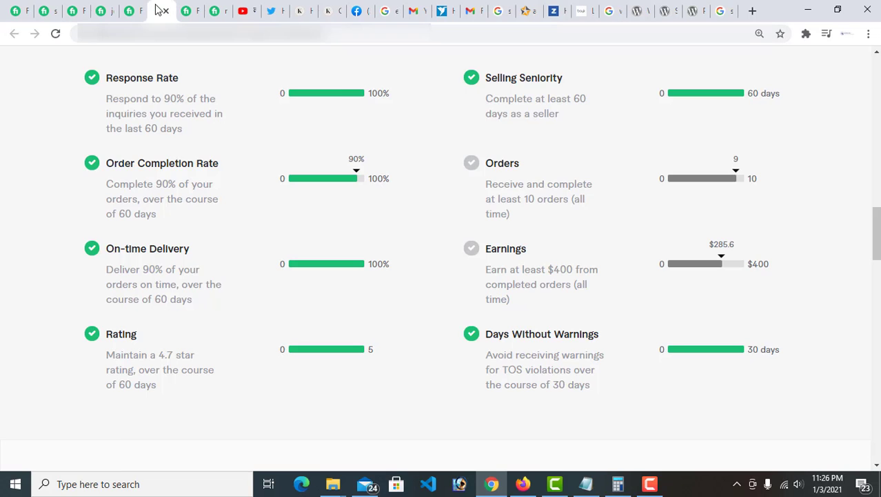
click(131, 8)
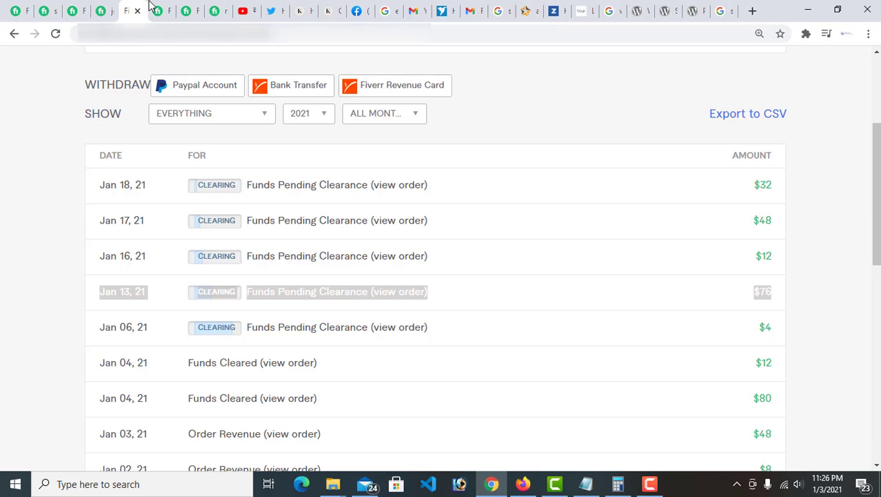
click(160, 8)
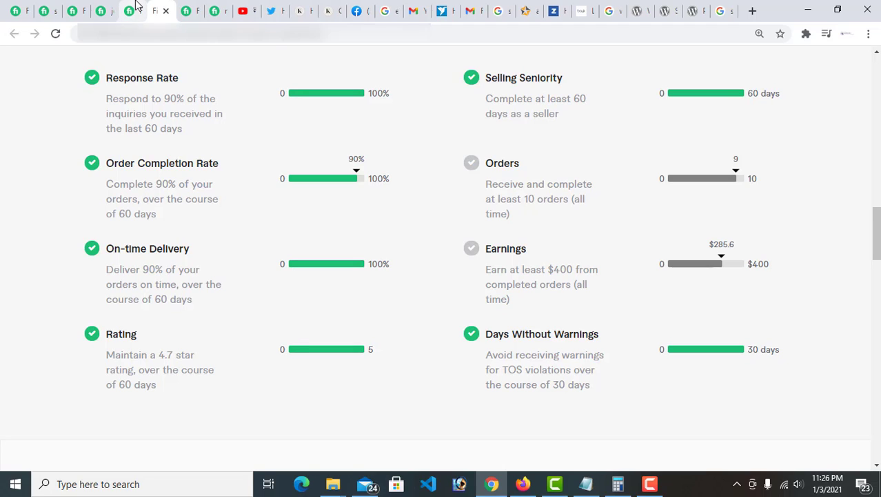
click(137, 8)
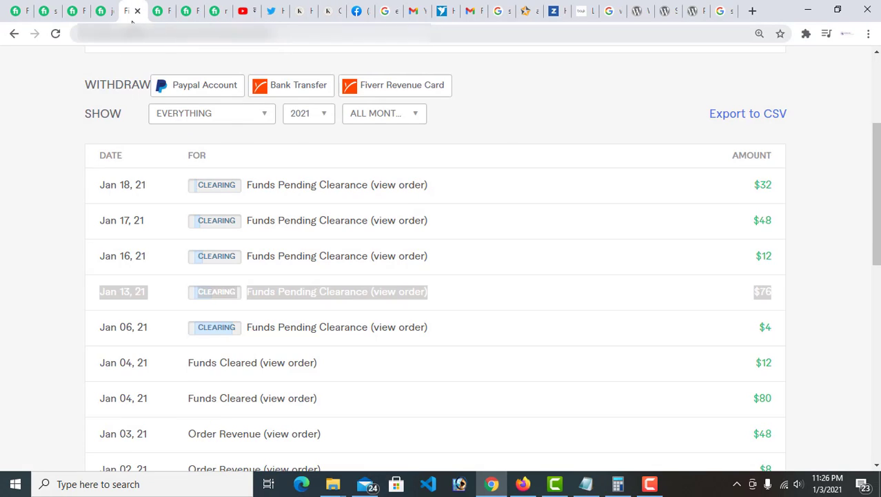
Revisit the completed order and the Netherlands client's reviews, and close the profile page of the buyer from the United States.
click(98, 12)
click(46, 11)
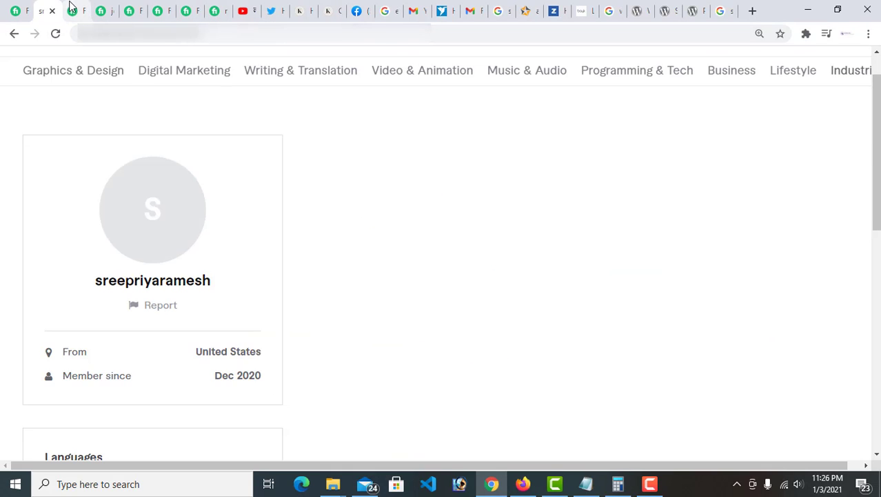
click(75, 11)
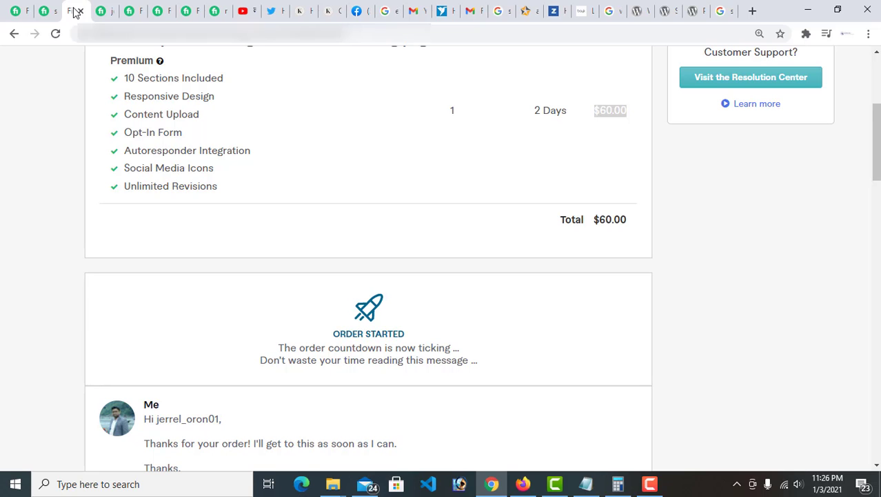
click(78, 11)
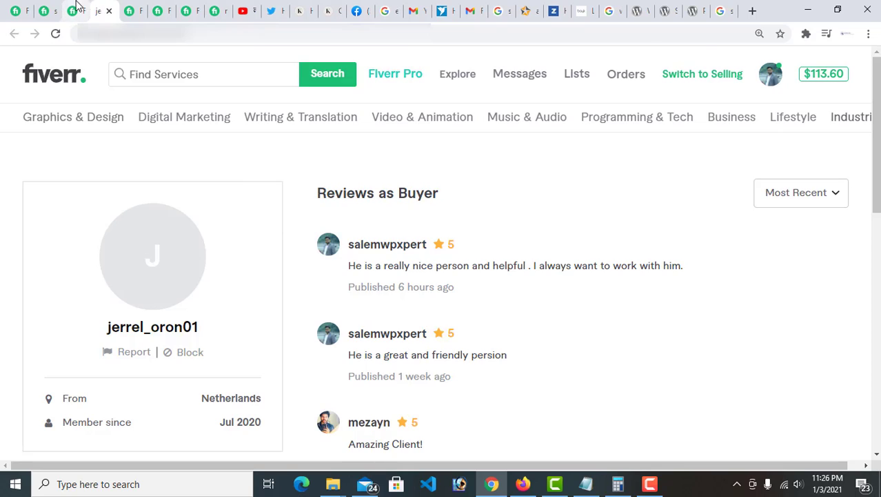
click(78, 9)
click(43, 11)
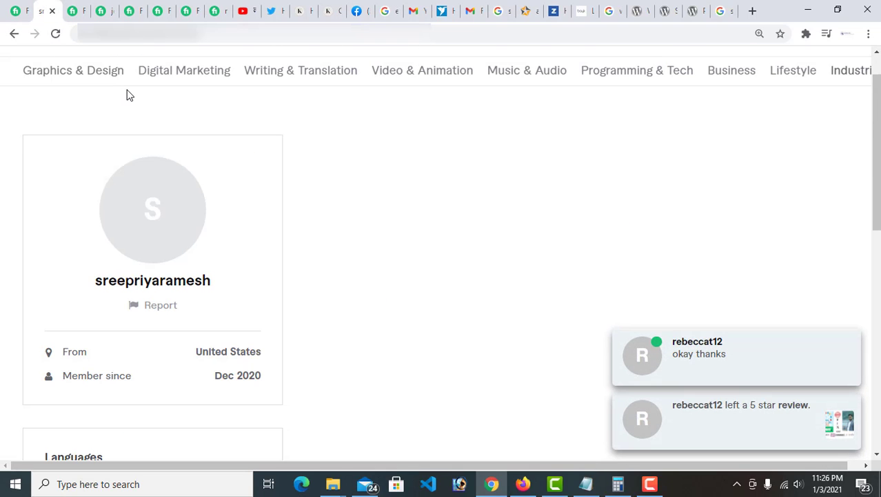
click(53, 12)
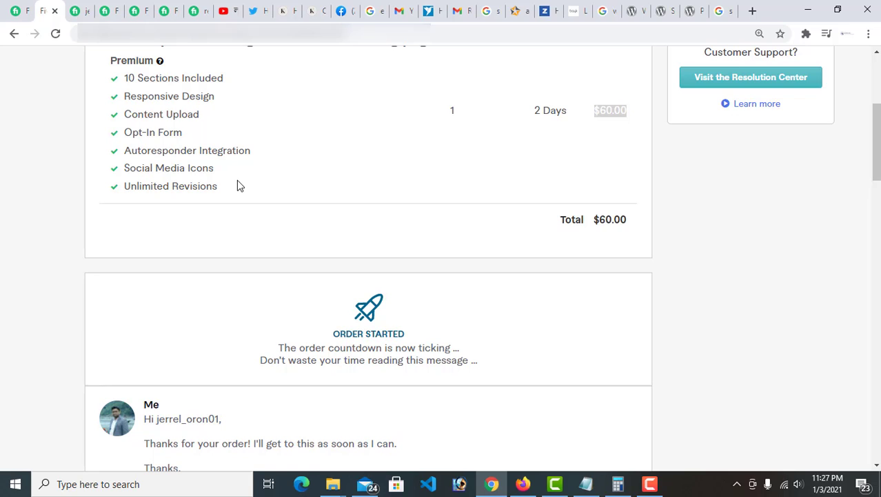
Review the completed landing page order from its summary through the order start message, delivered file preview and order reviews.
scroll(239, 185, up, 4)
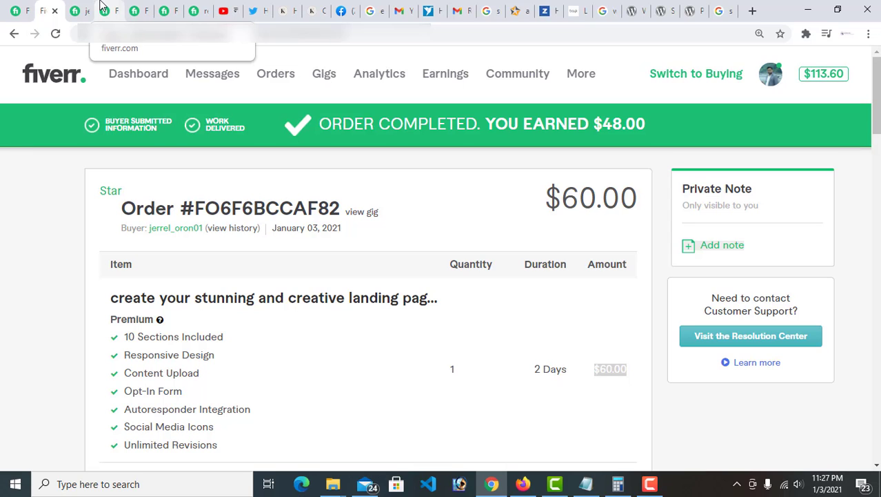
scroll(504, 200, down, 5)
scroll(417, 160, up, 2)
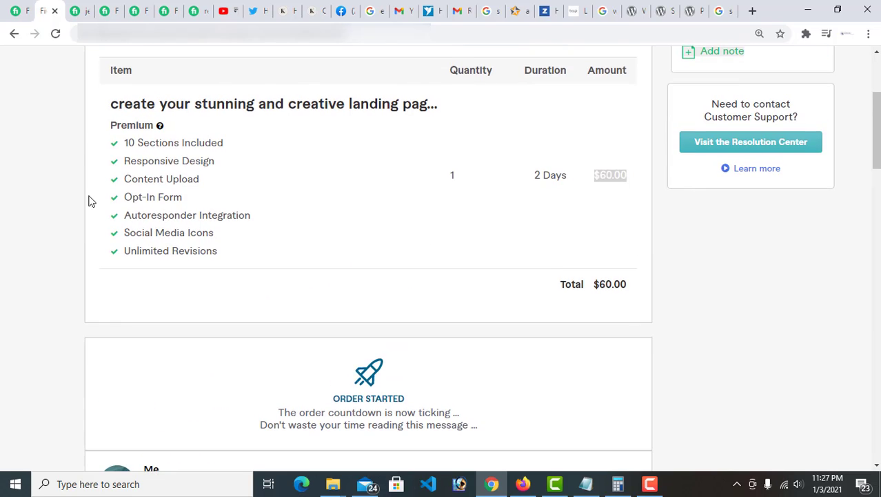
scroll(399, 160, down, 5)
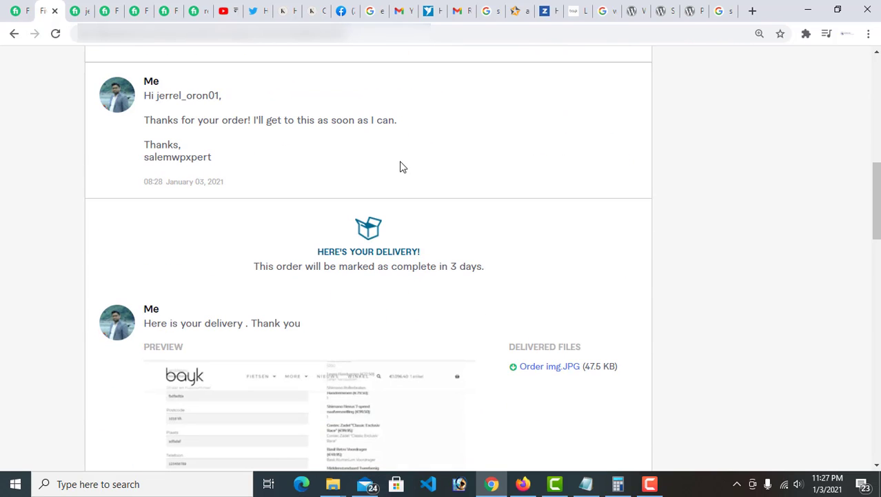
scroll(561, 172, down, 4)
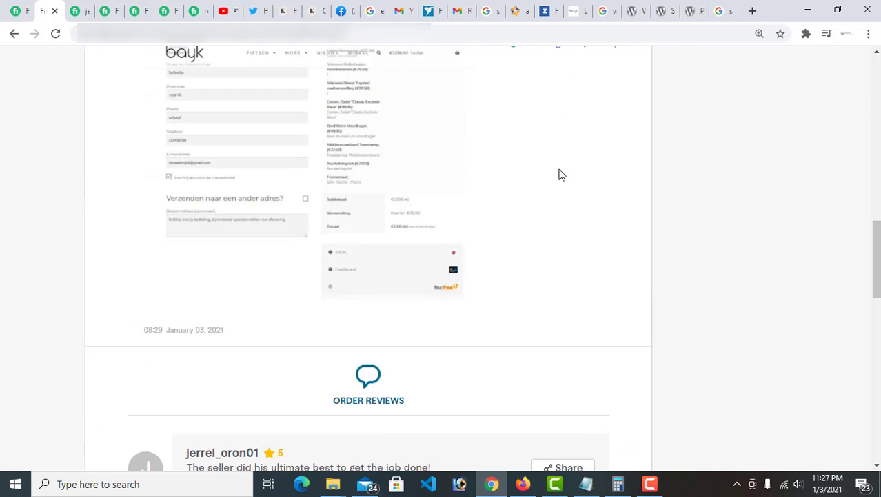
scroll(561, 174, down, 10)
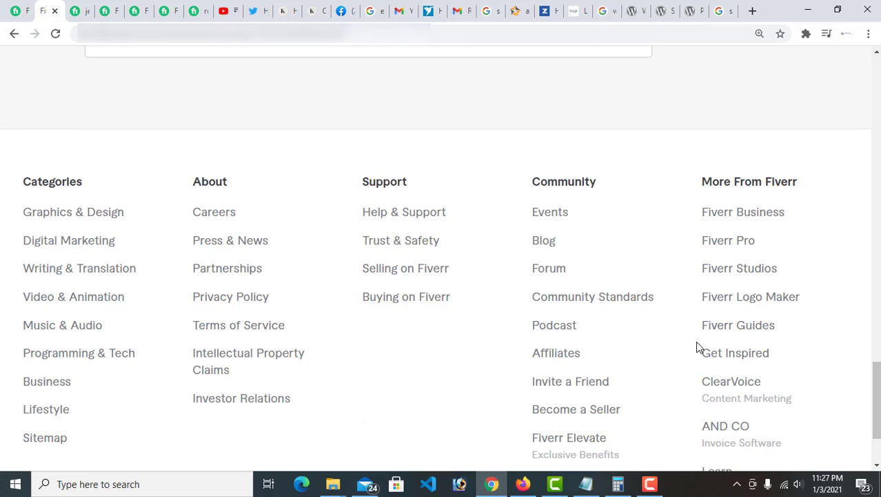
Return to the order summary and re-examine the package items, order start message and delivery section.
scroll(690, 332, up, 20)
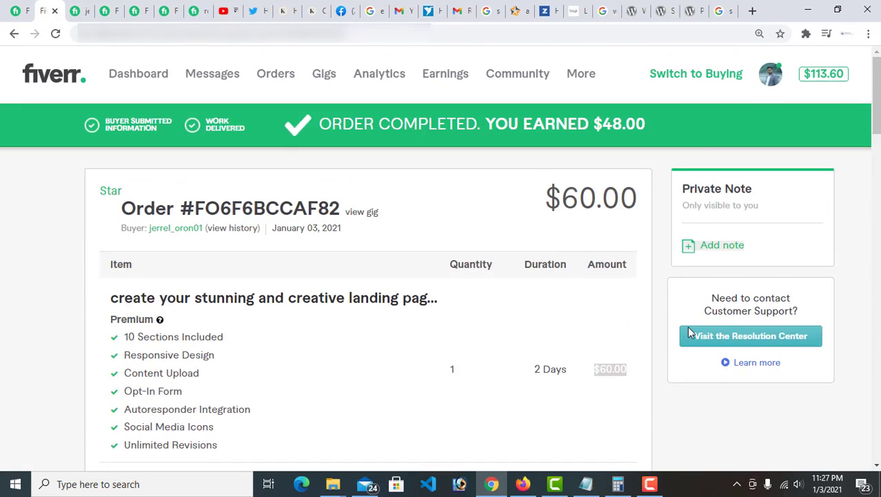
scroll(688, 334, down, 1)
scroll(682, 321, up, 1)
scroll(675, 322, down, 1)
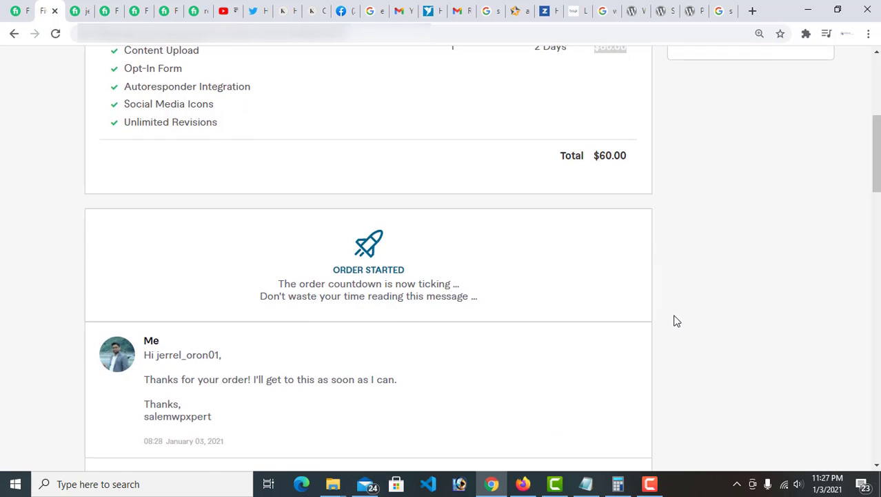
scroll(676, 322, up, 5)
scroll(676, 319, down, 12)
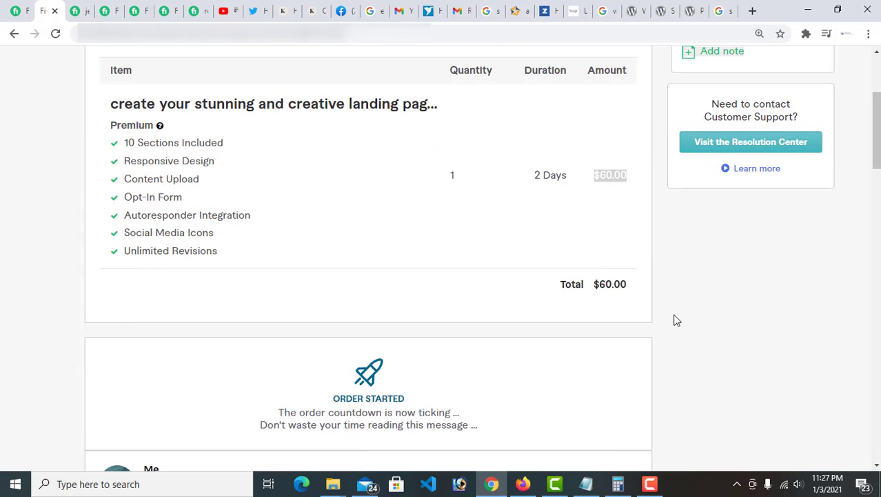
scroll(676, 318, up, 3)
scroll(676, 317, up, 2)
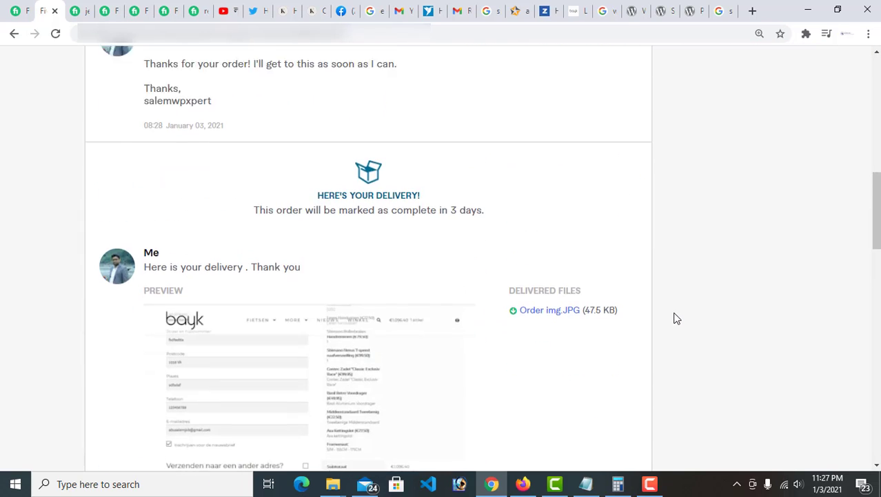
scroll(676, 318, up, 1)
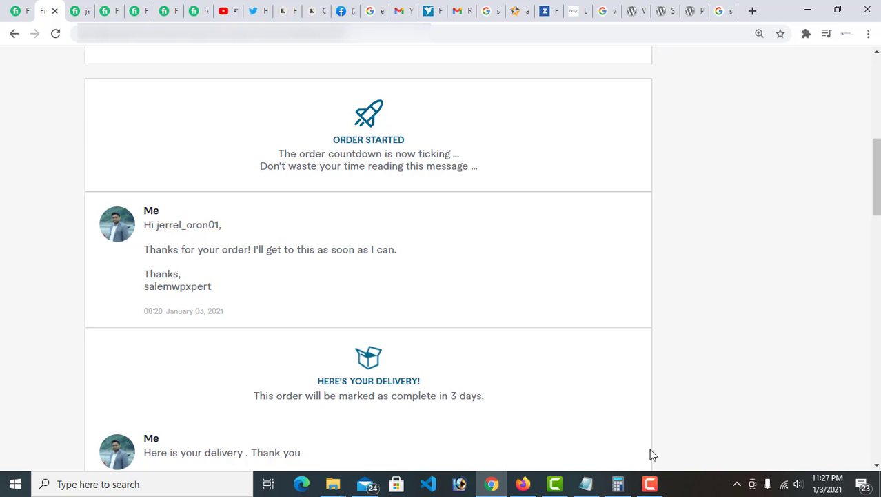
mouse_move(655, 481)
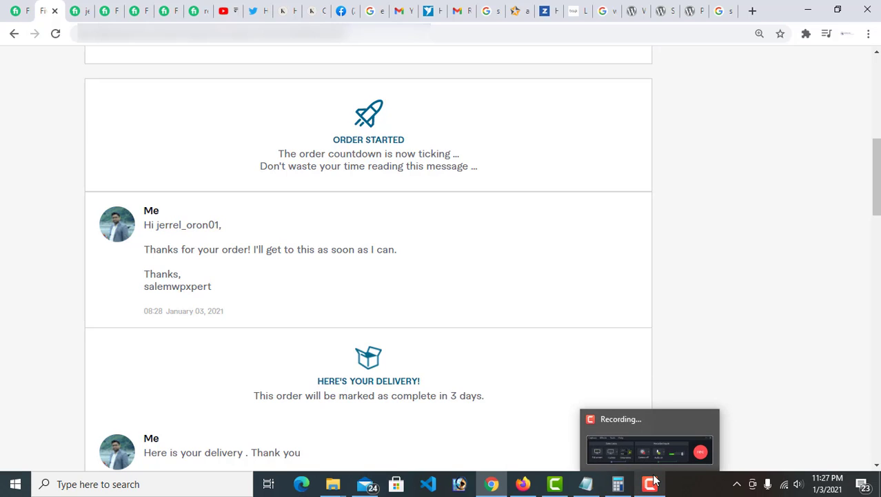